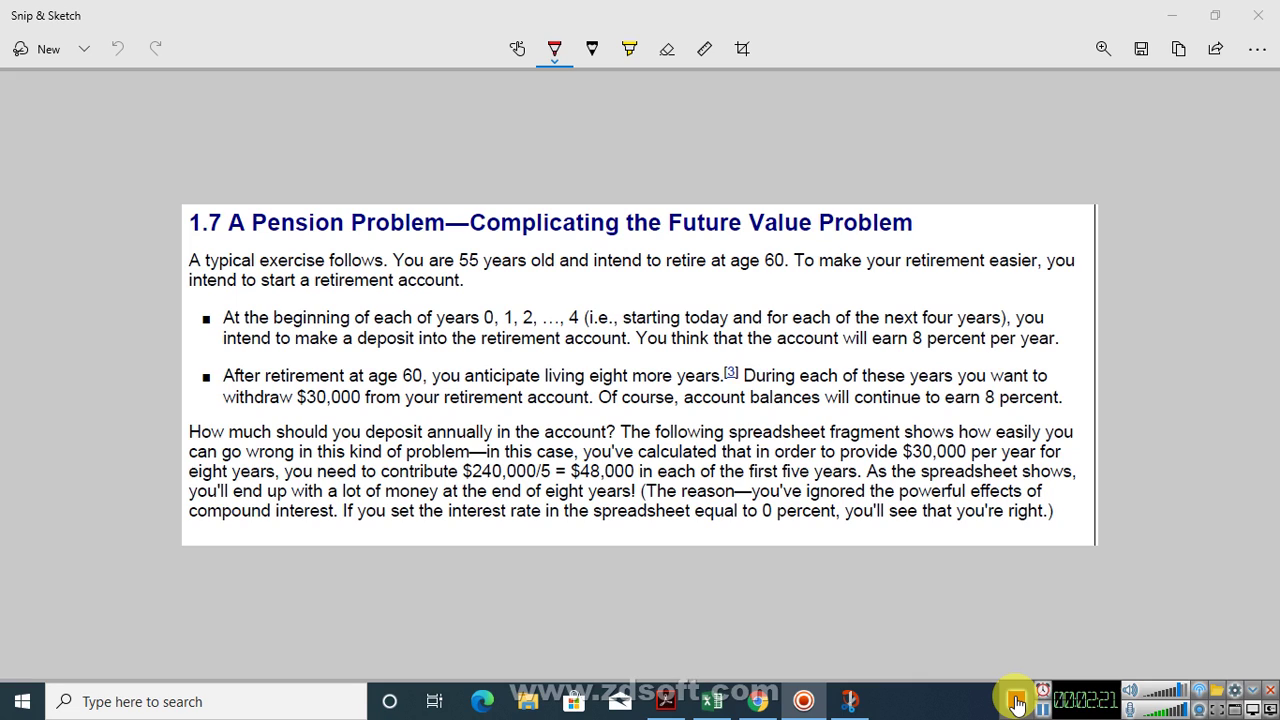
Switch from Snip & Sketch to the Excel workbook's Penssion - 7 sheet.
left_click(714, 704)
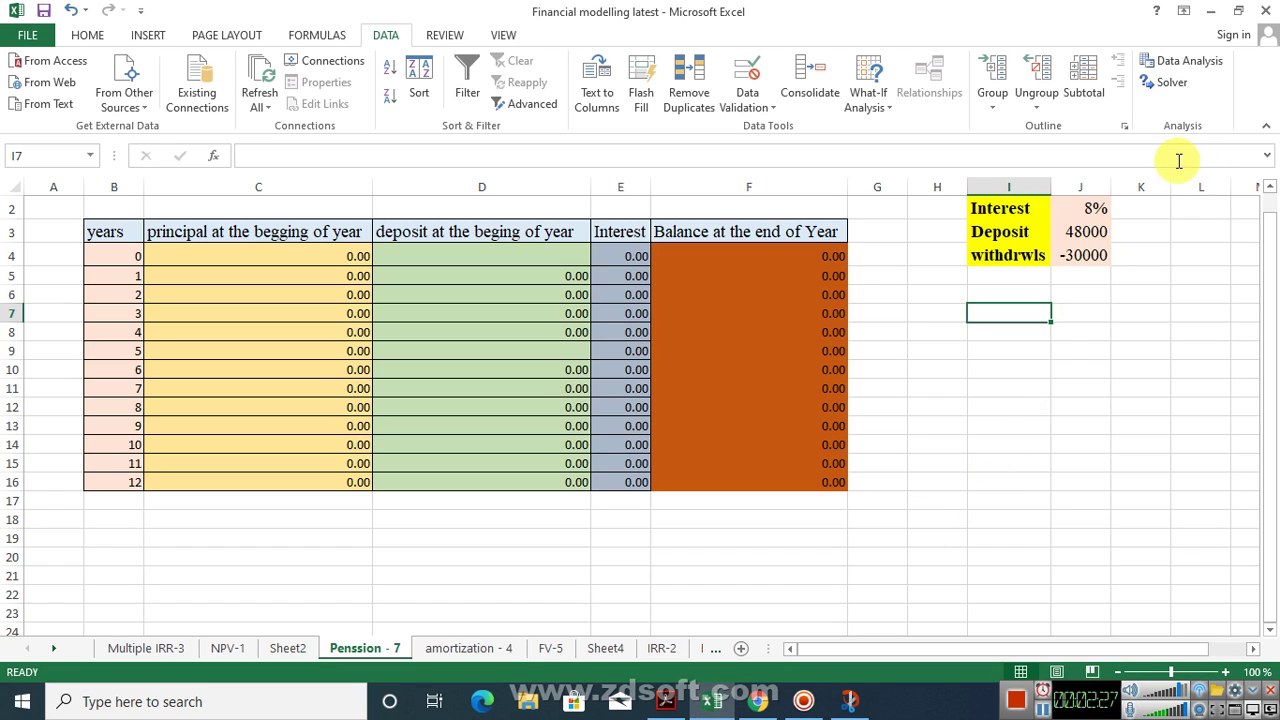
left_click(1096, 207)
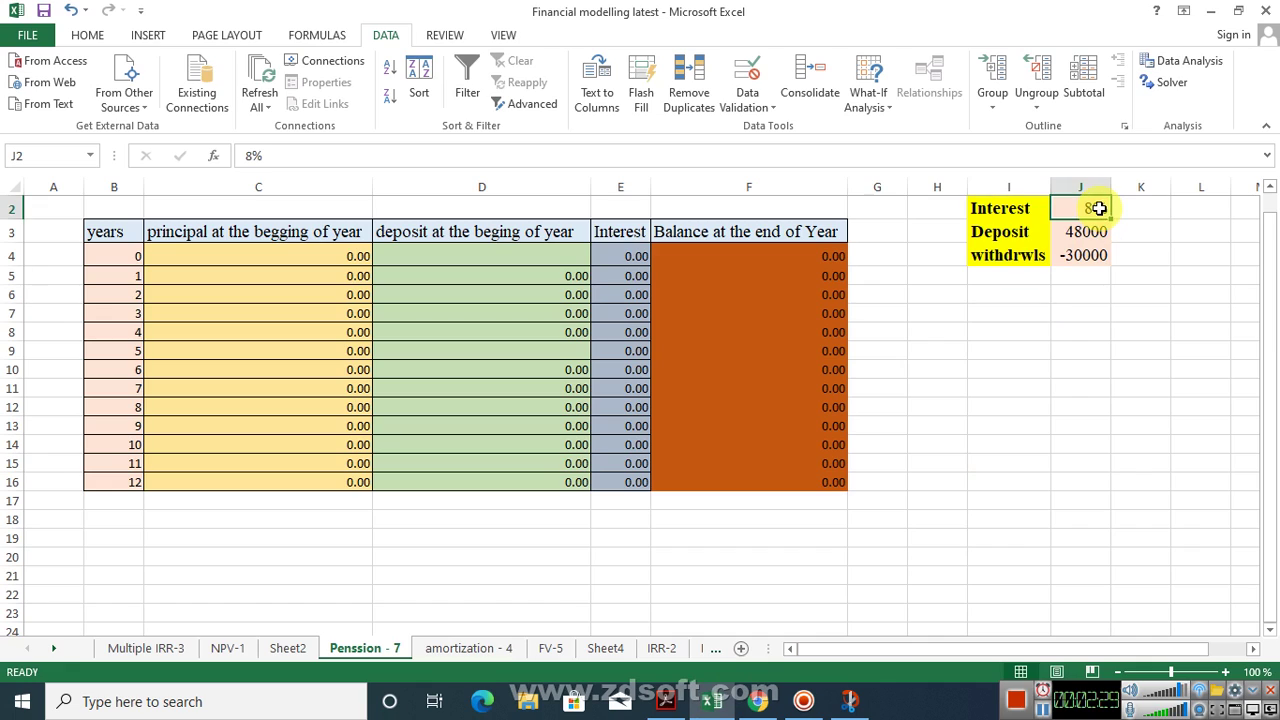
left_click(1087, 231)
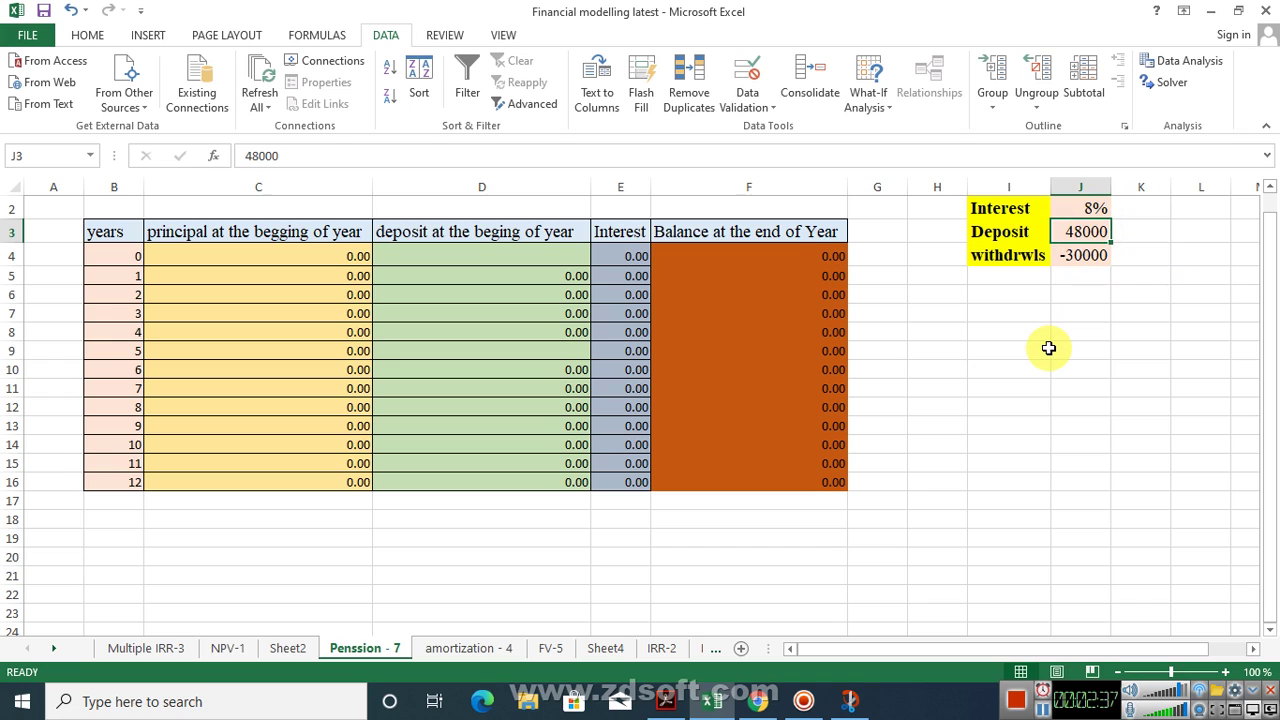
left_click(1089, 256)
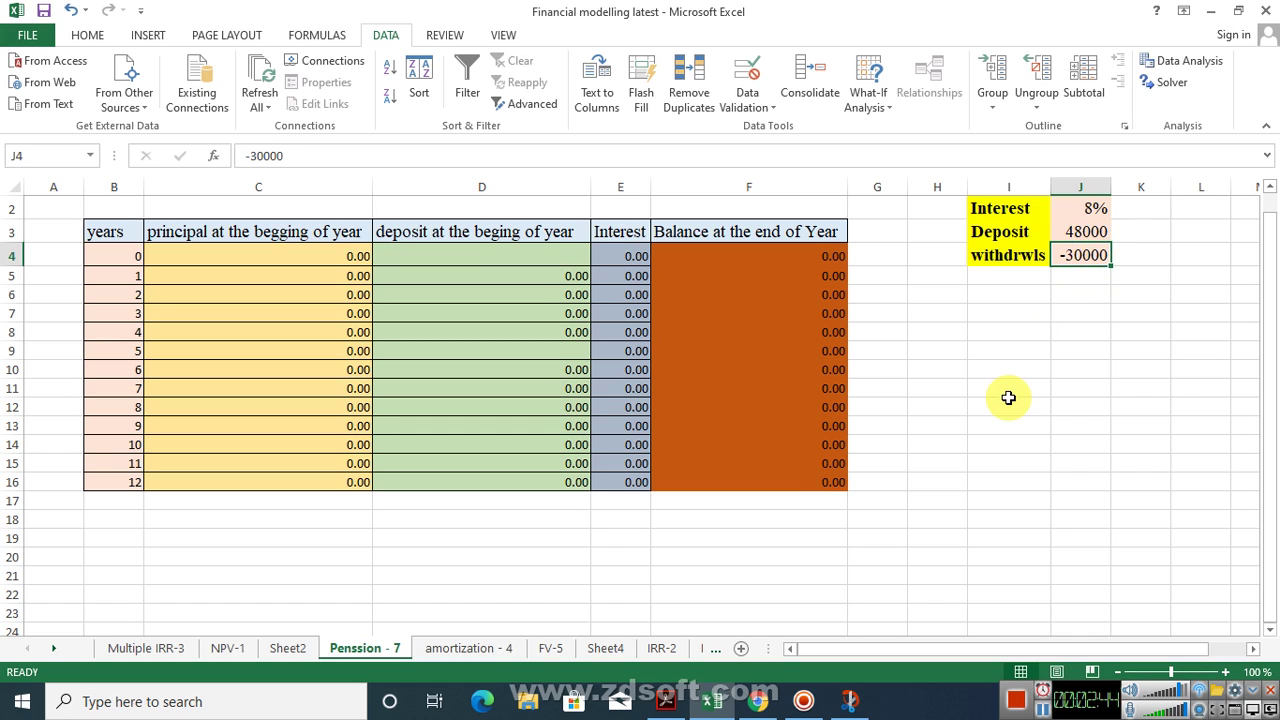
left_click(834, 485)
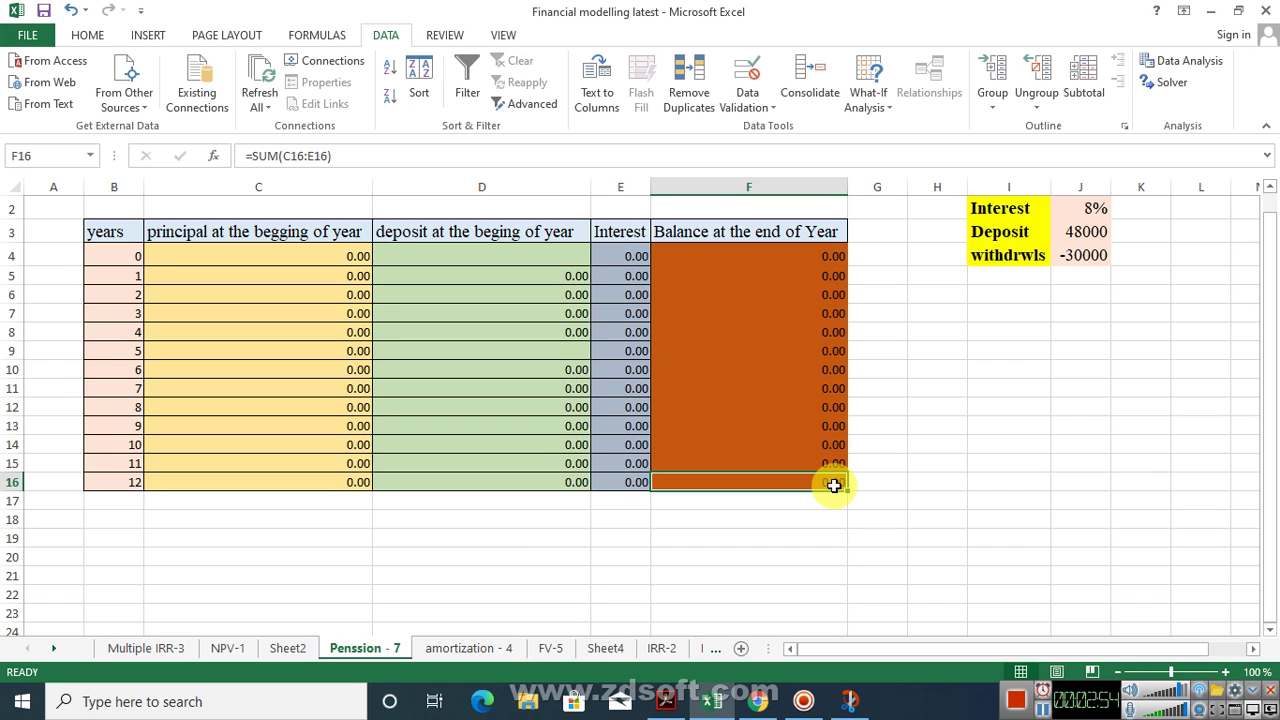
left_click(1097, 231)
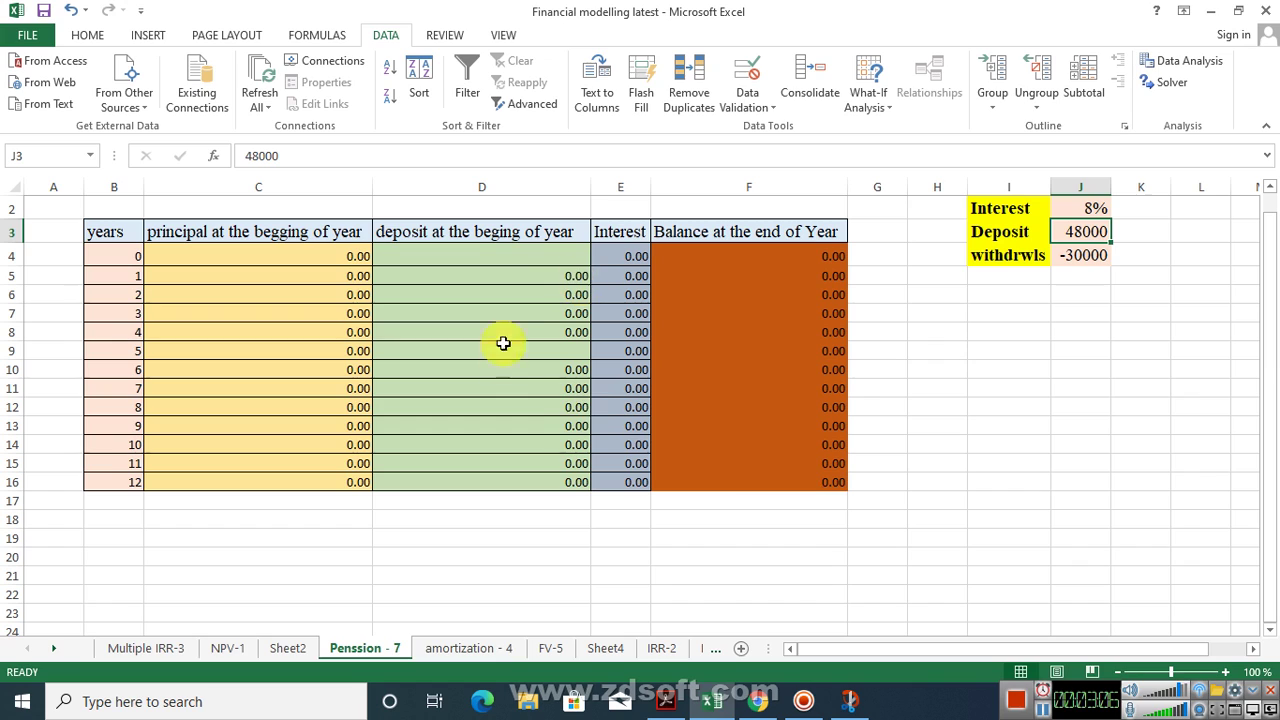
left_click(835, 484)
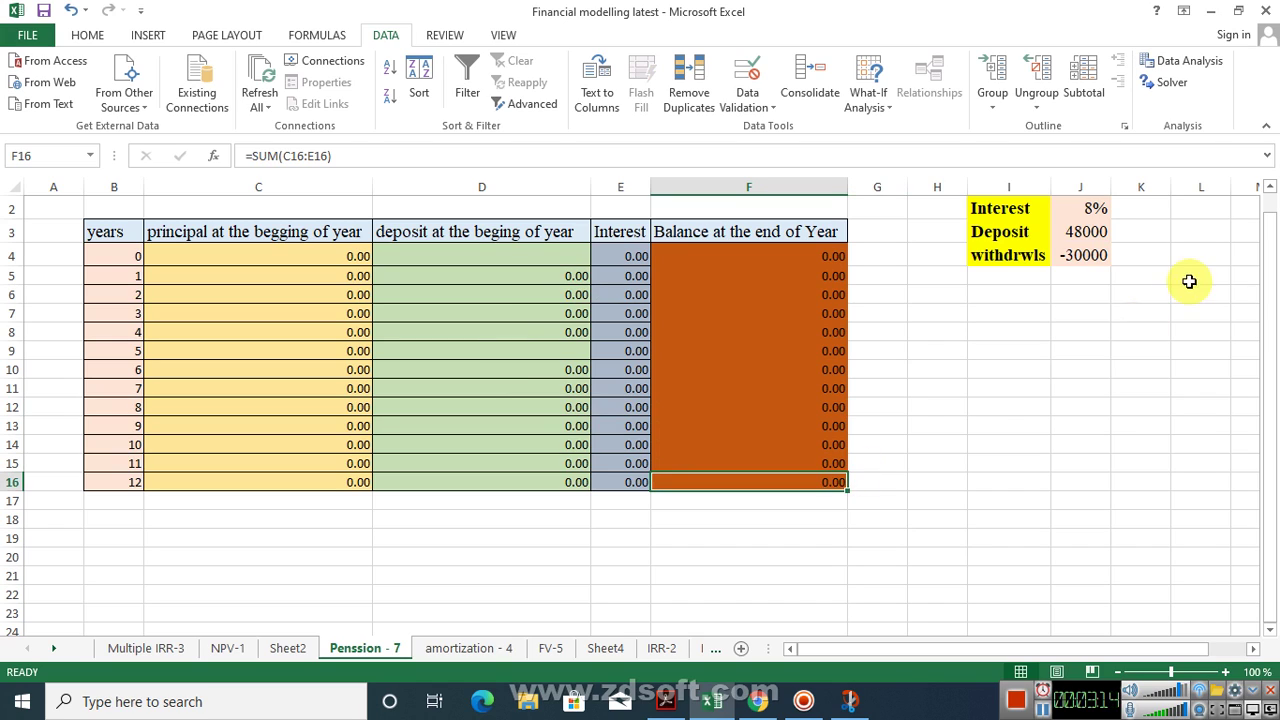
left_click(1096, 232)
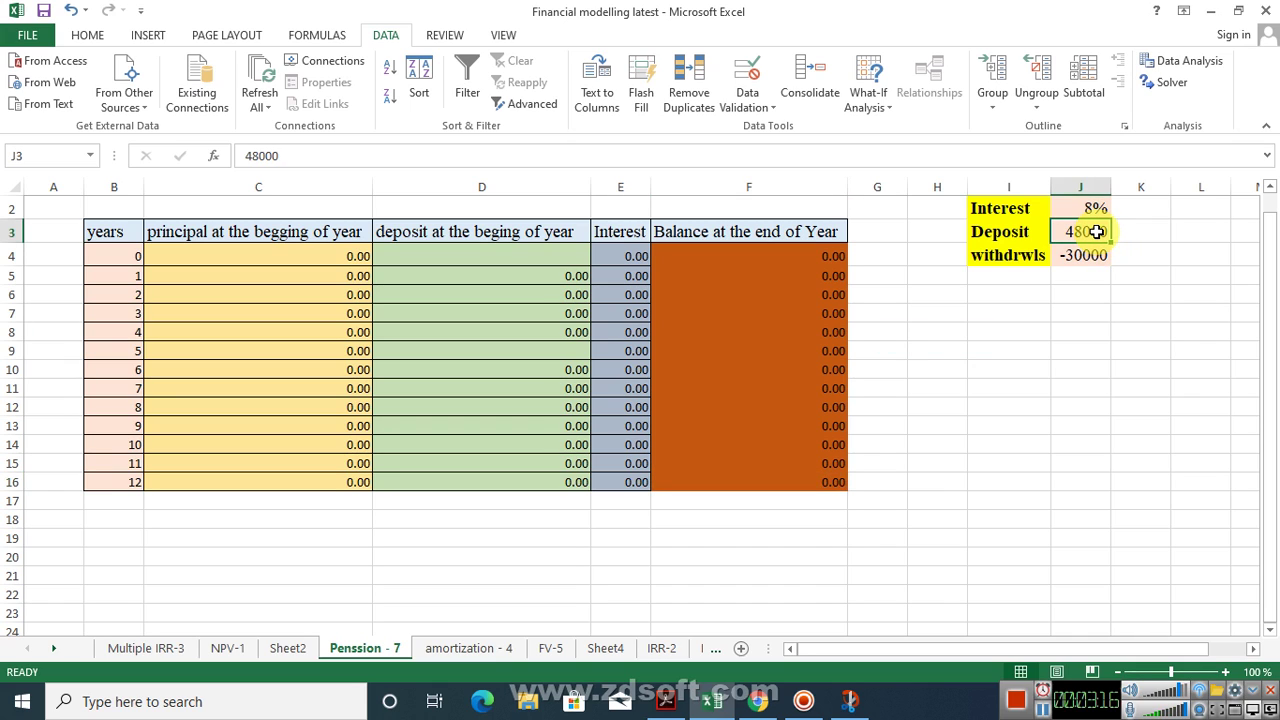
left_click(817, 484)
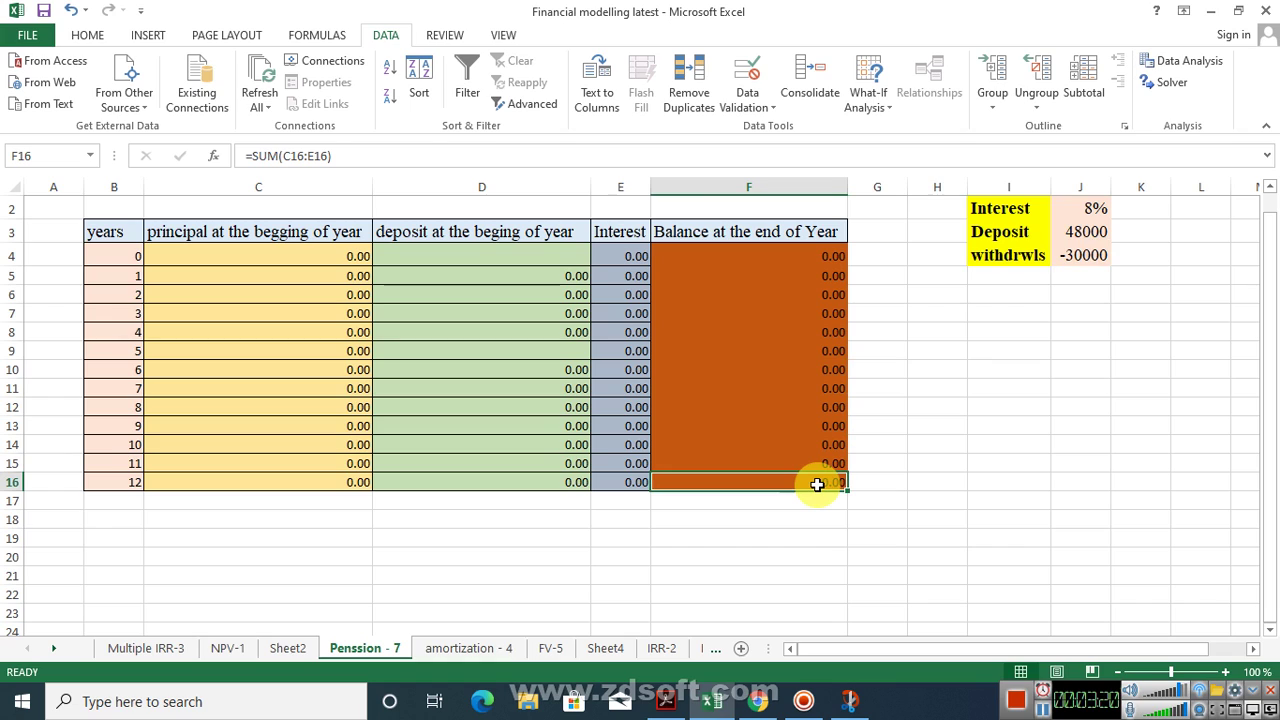
left_click(1097, 231)
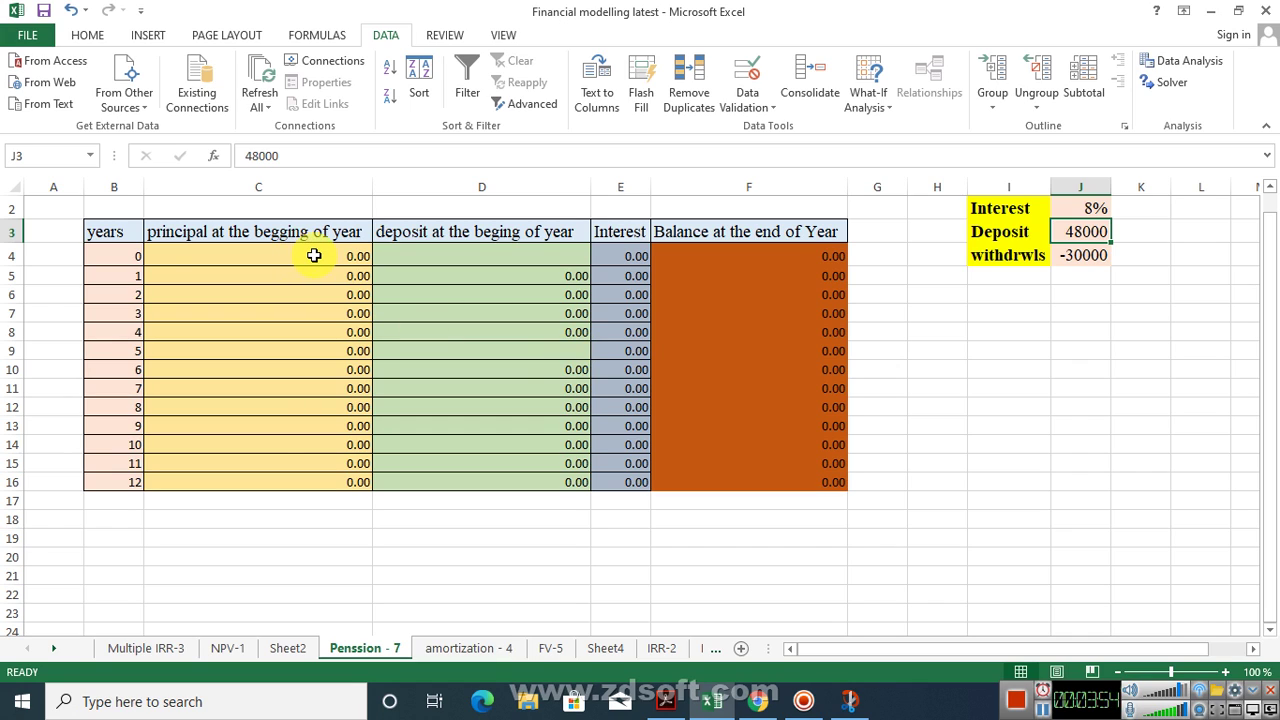
Link the year-0 deposit in D4 to the Deposit input with the formula =J3.
left_click(133, 256)
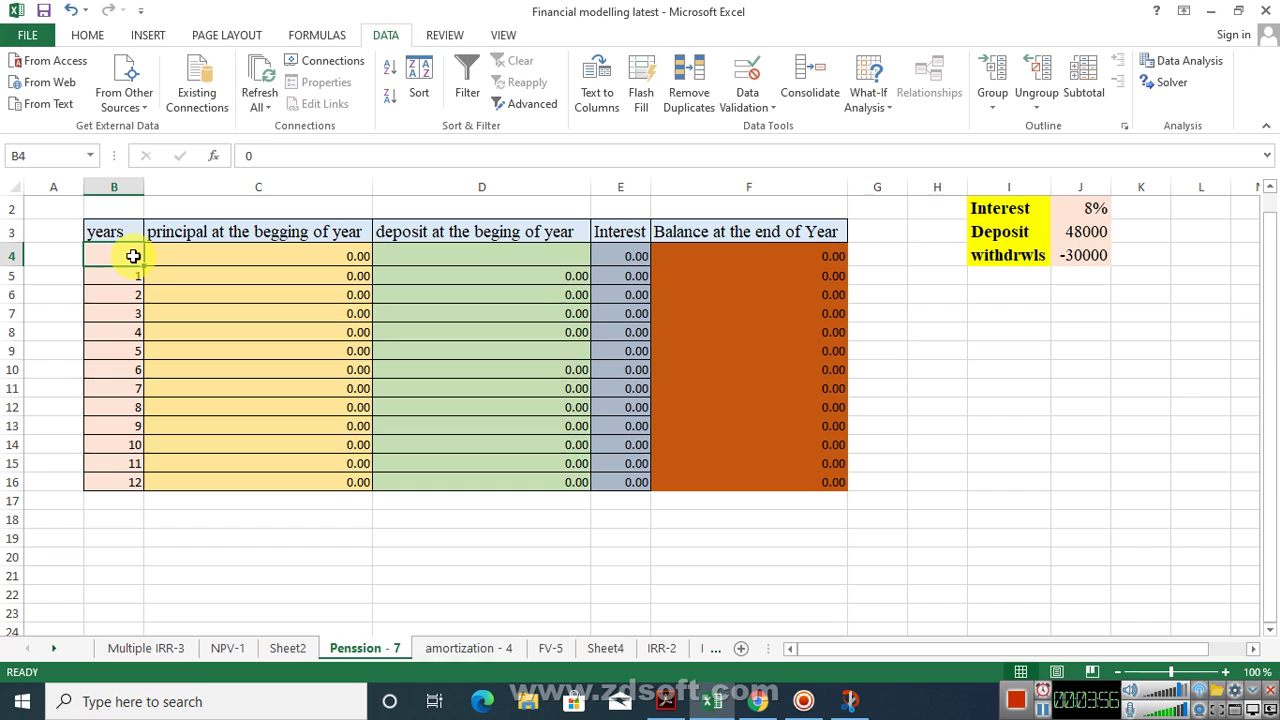
left_click(188, 256)
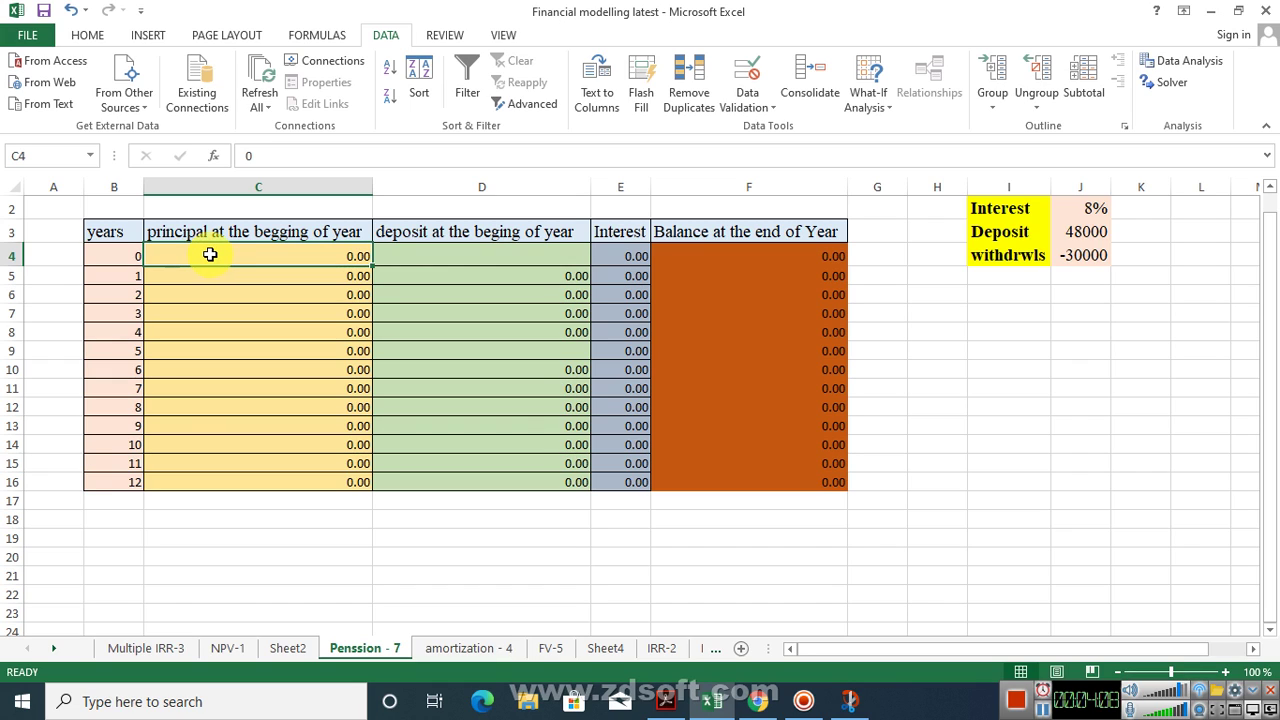
left_click(479, 259)
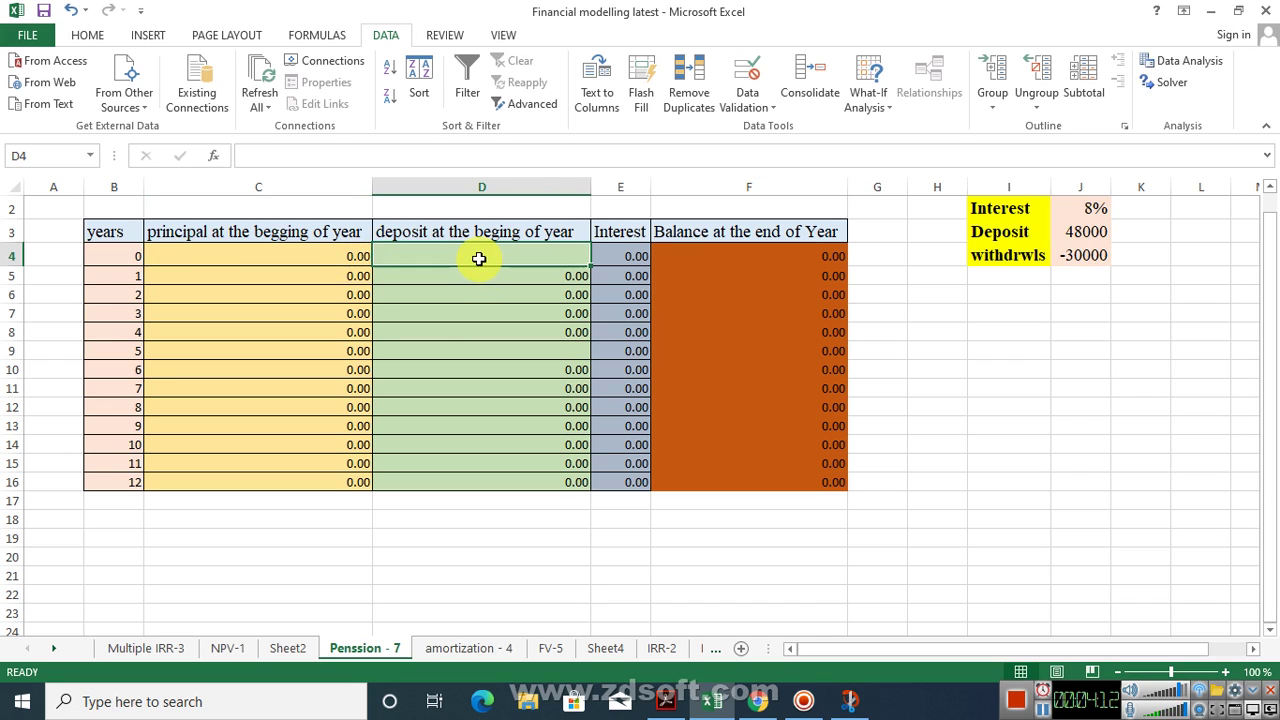
type("480")
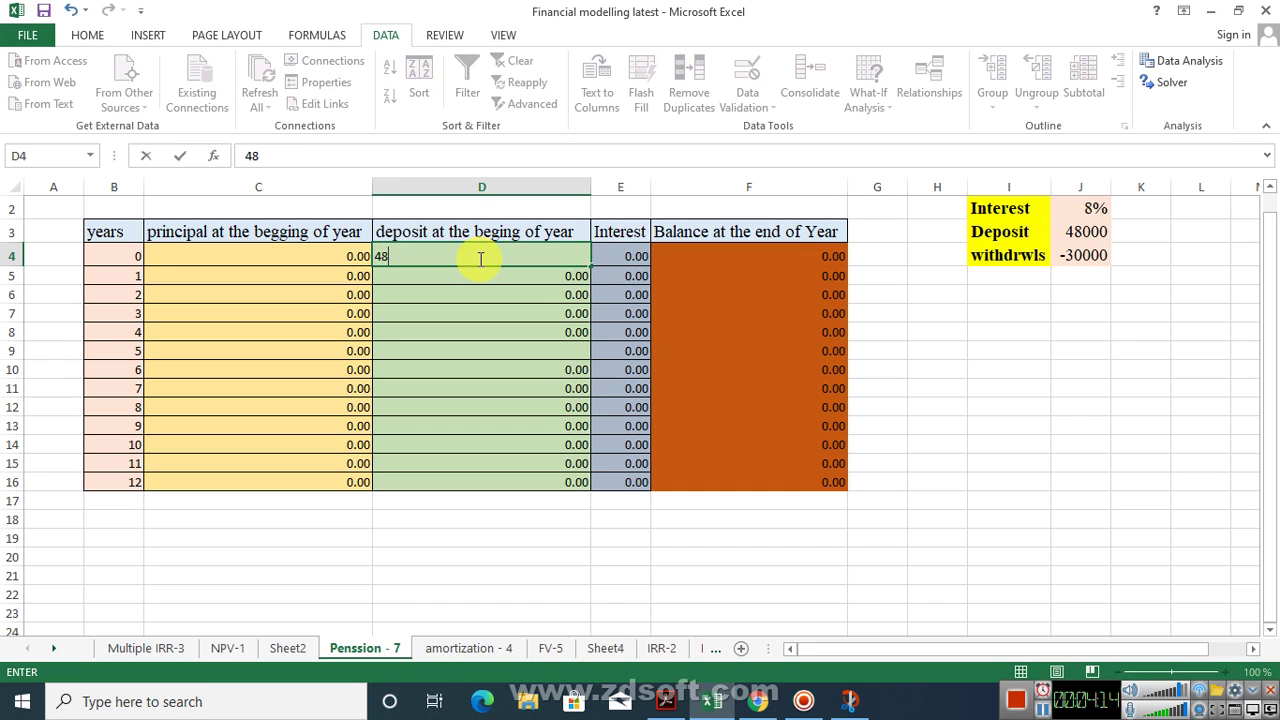
key("BackSpace")
key("BackSpace")
key("BackSpace")
type("=")
left_click(1096, 233)
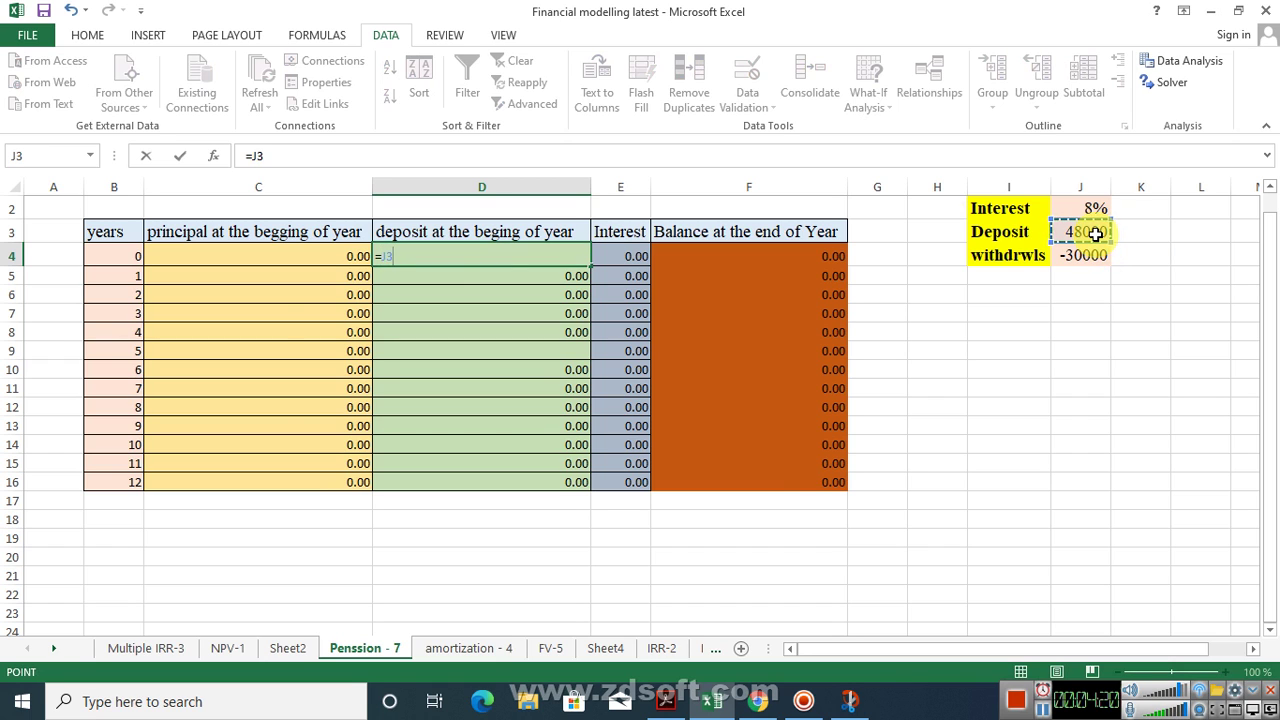
key("Return")
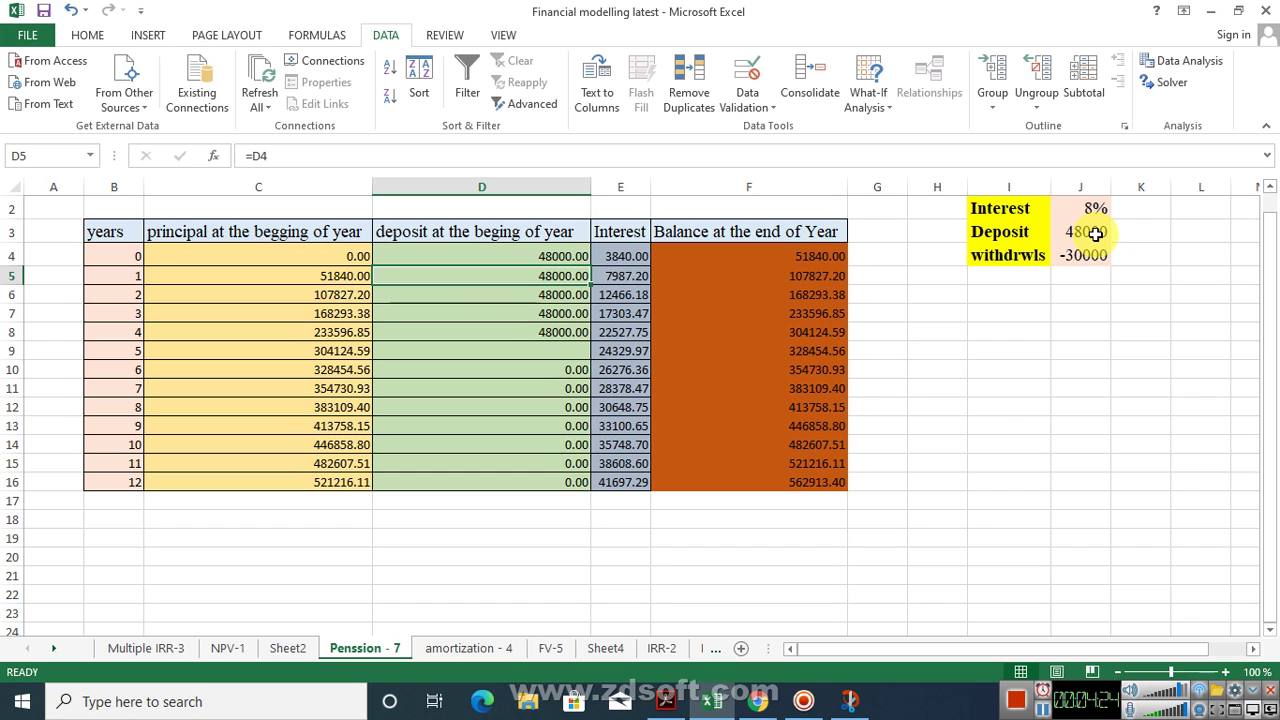
left_click(829, 258)
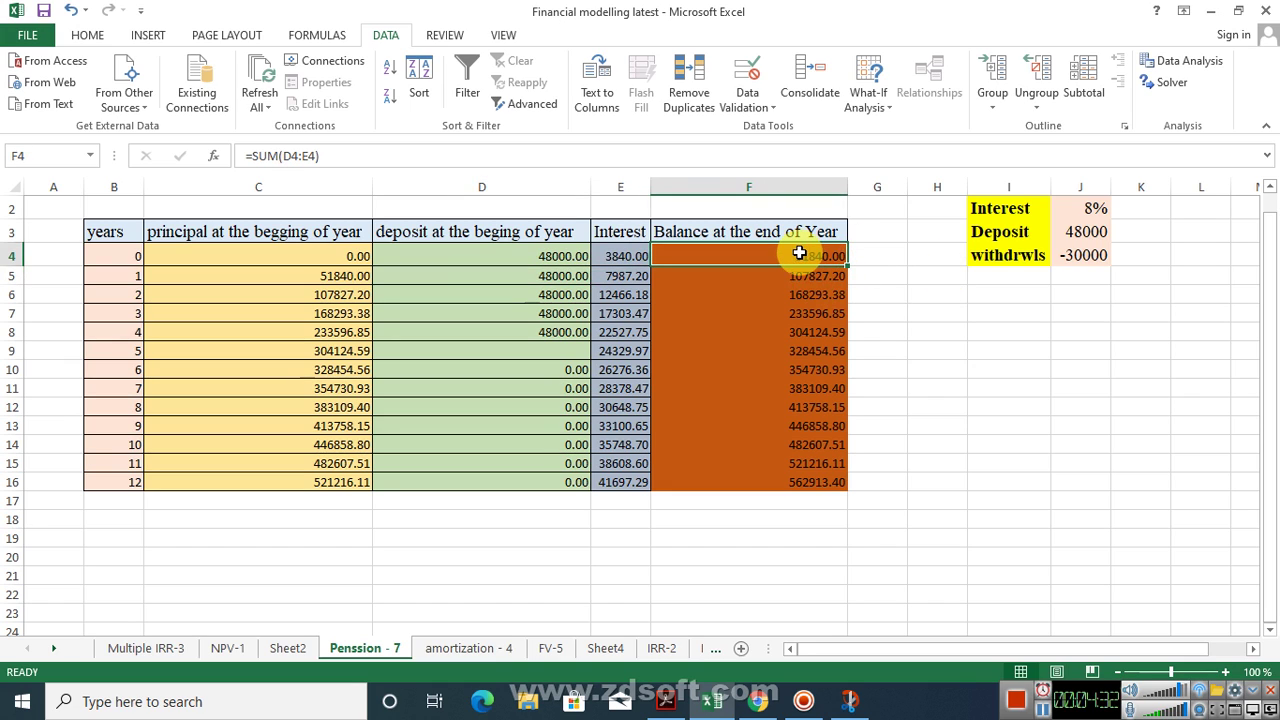
left_click(633, 258)
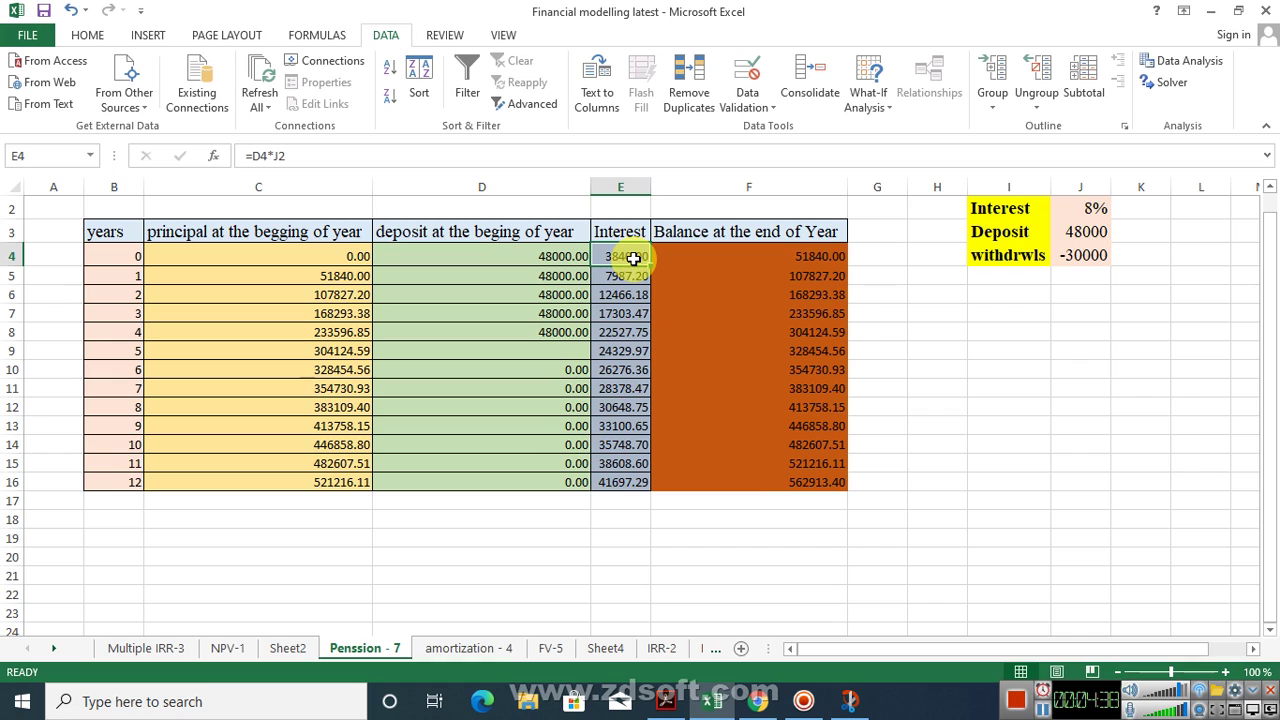
type("=")
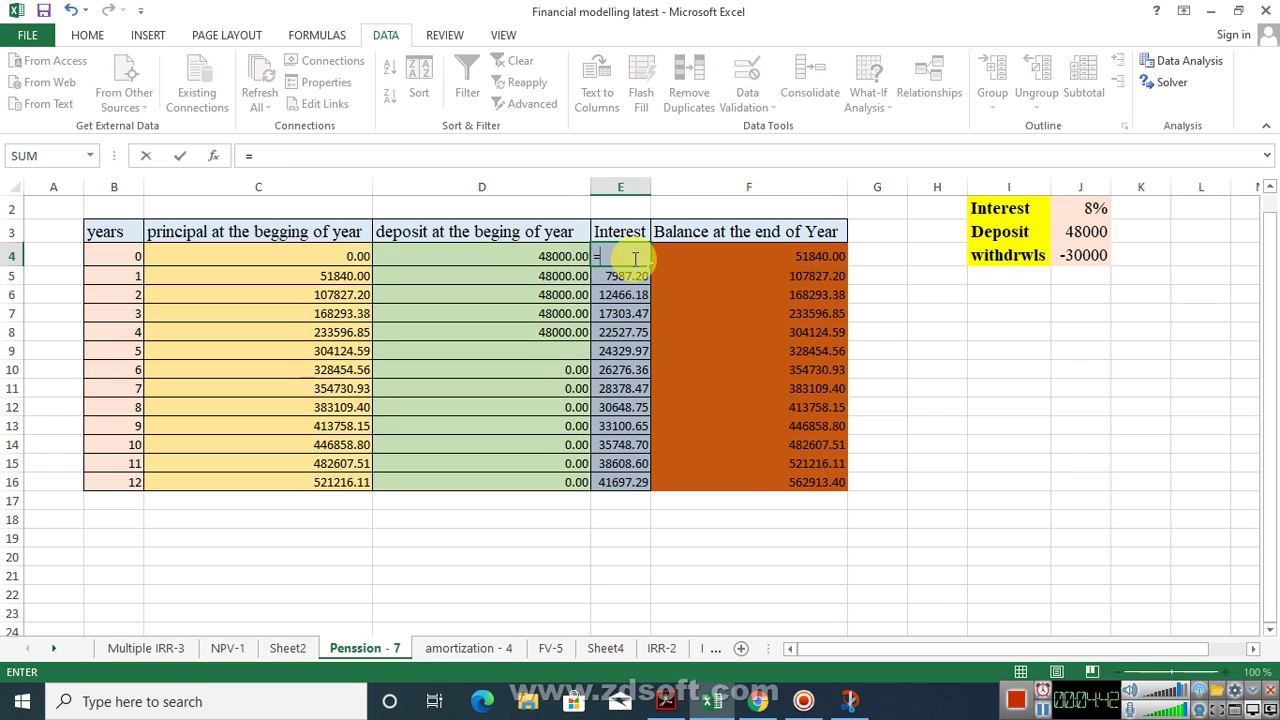
left_click(545, 257)
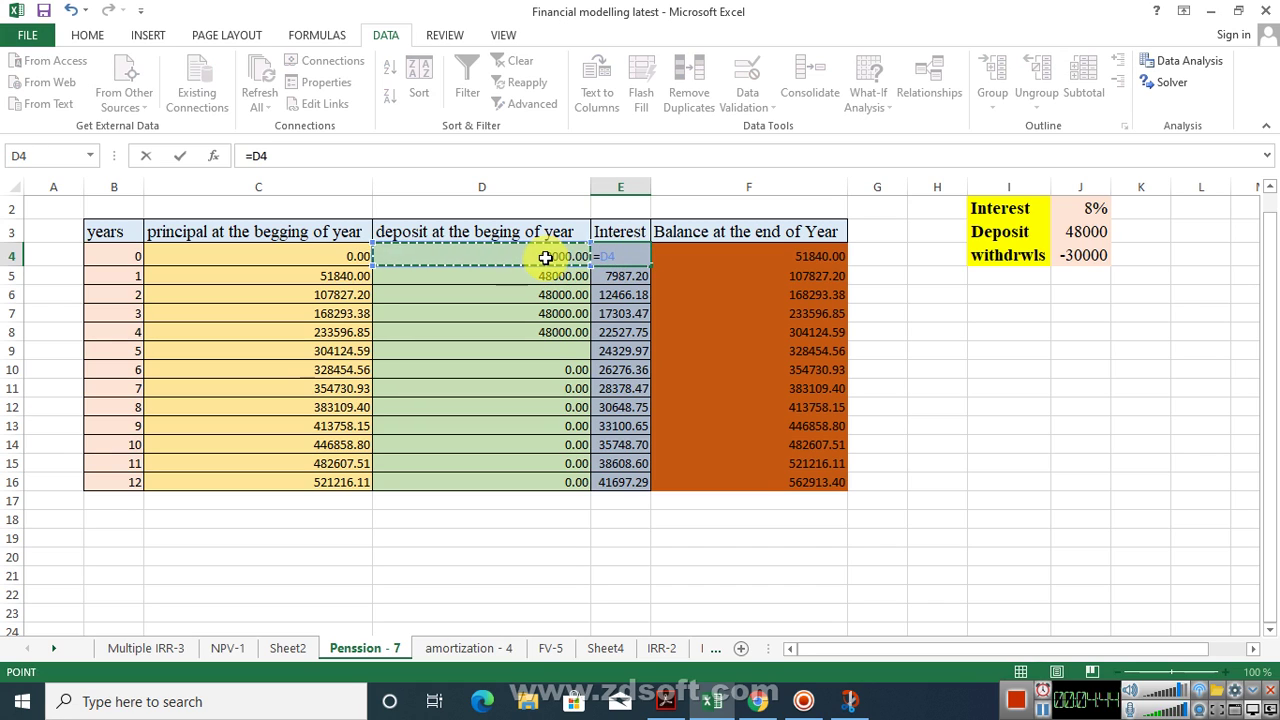
type("*")
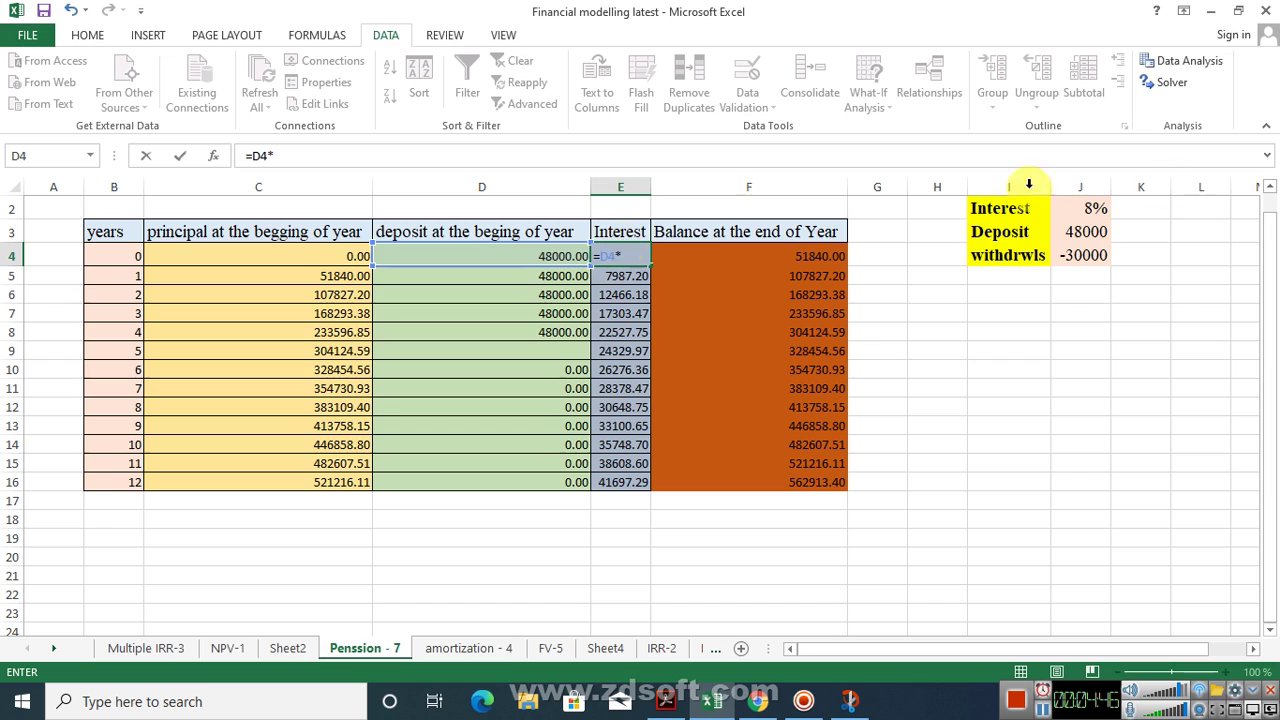
left_click(1092, 209)
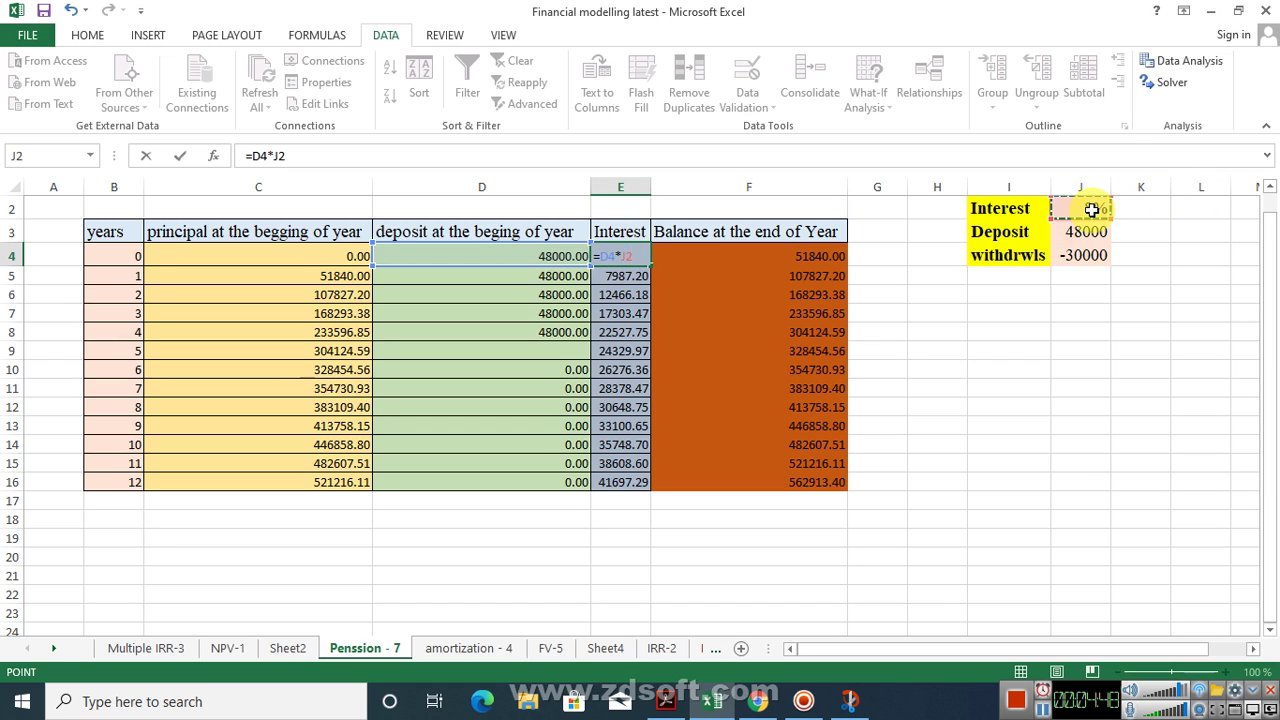
key("Return")
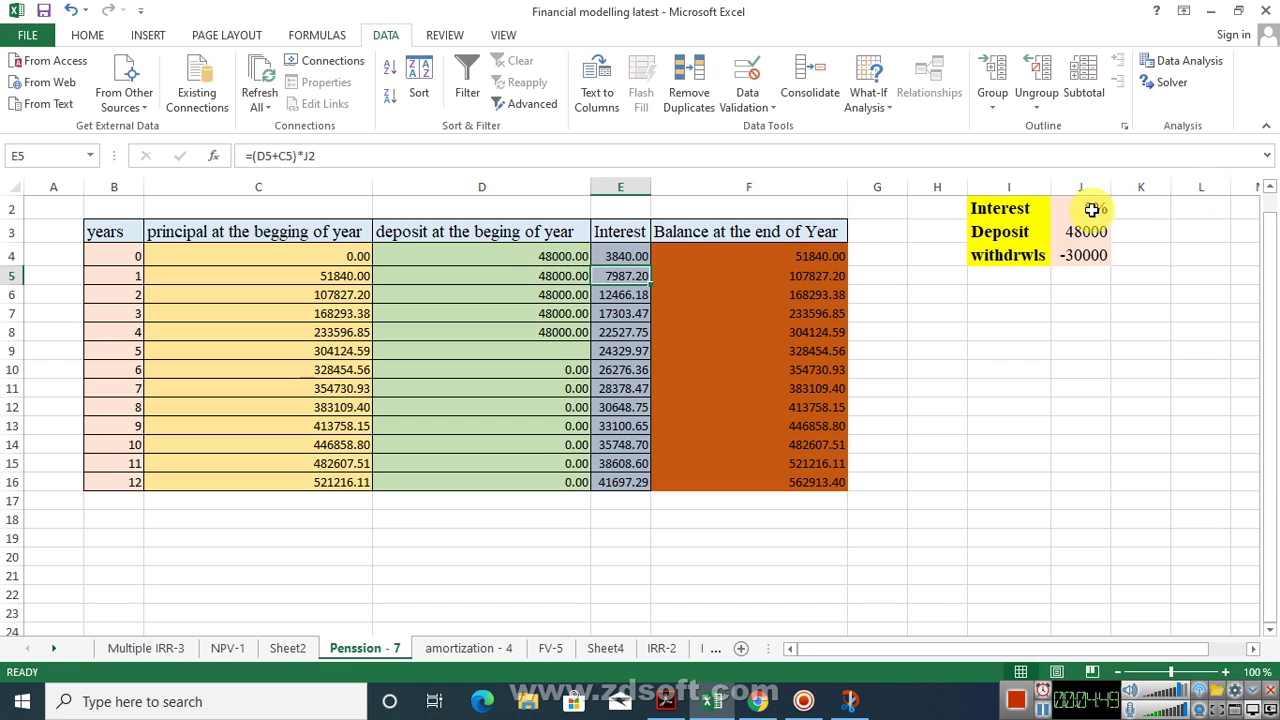
left_click(627, 257)
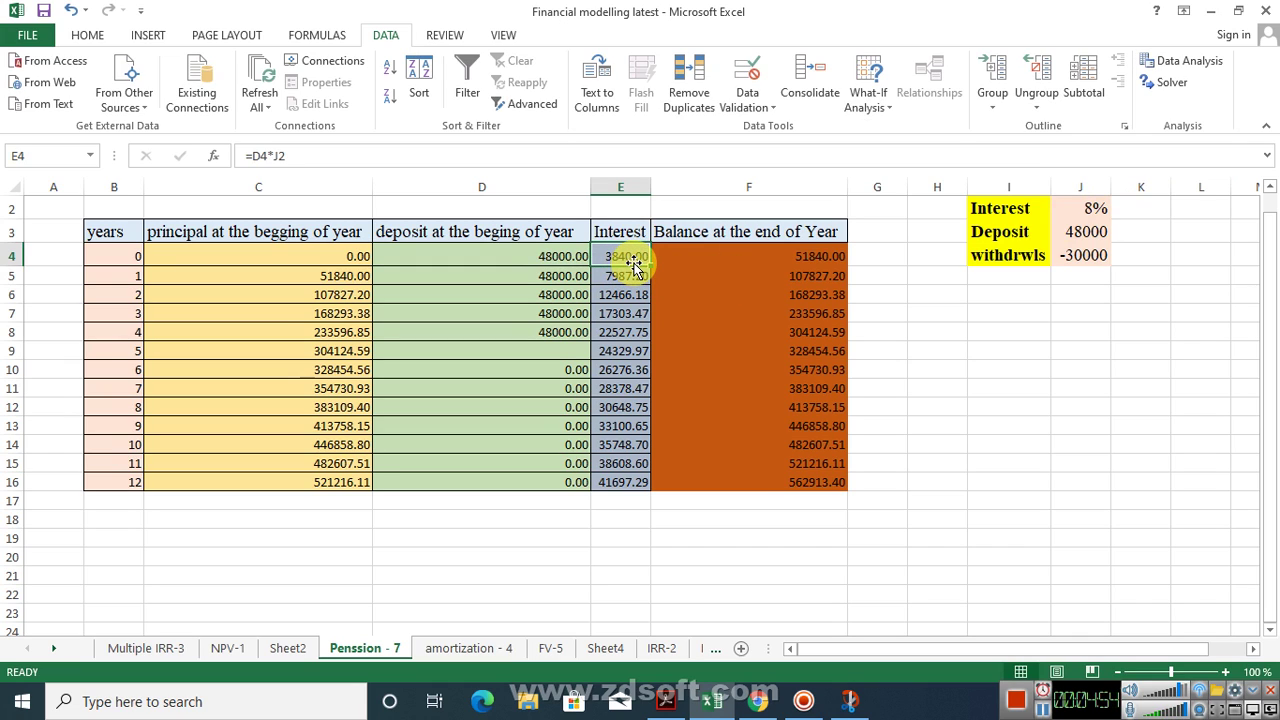
left_click(613, 276)
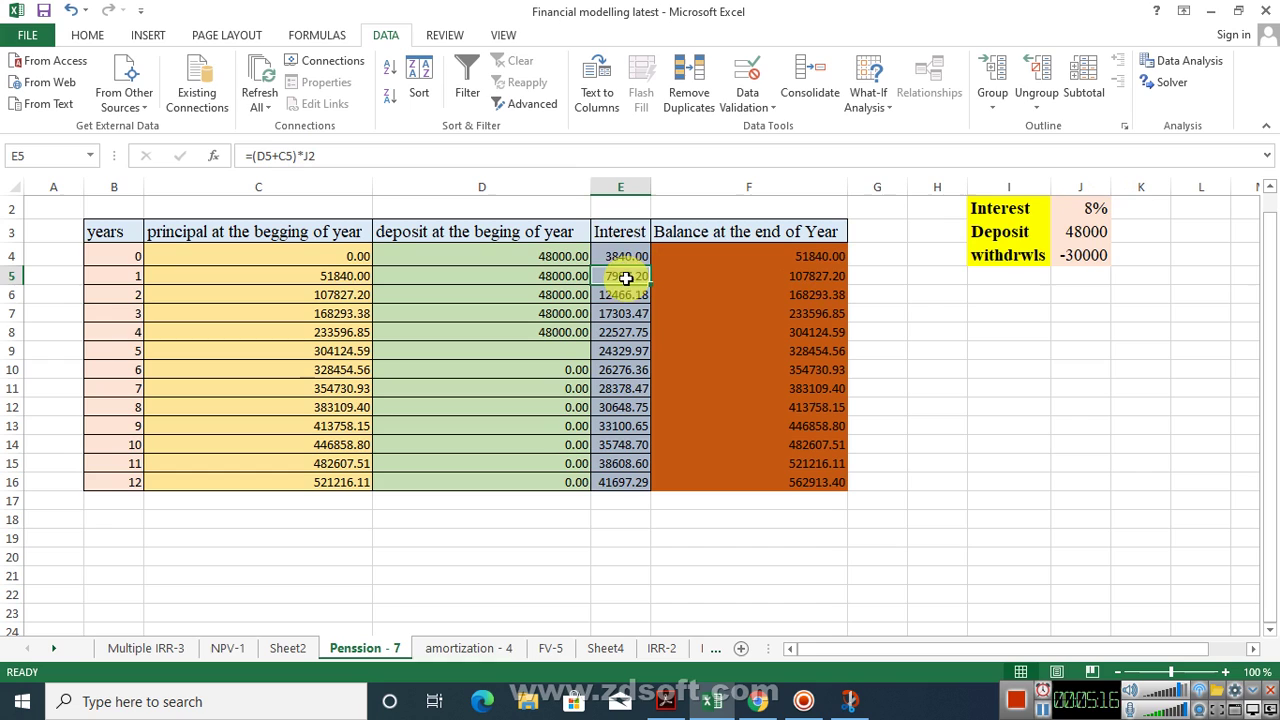
left_click(1010, 317)
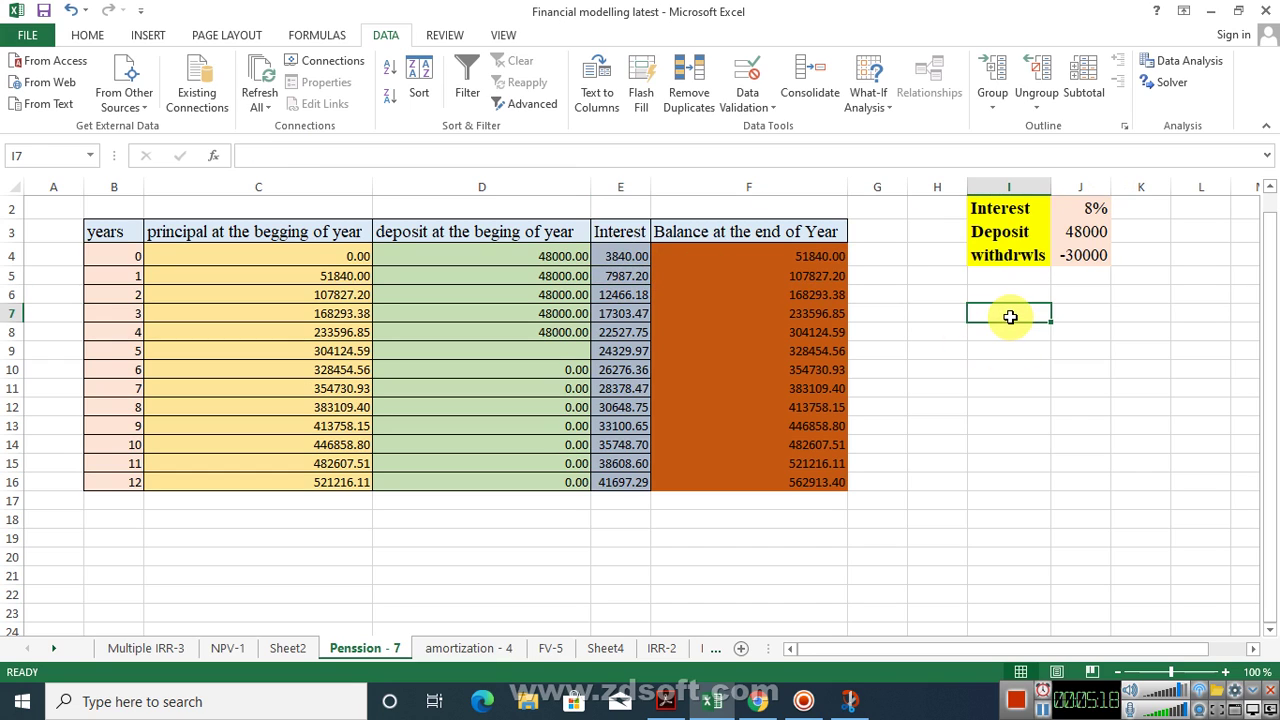
type("=")
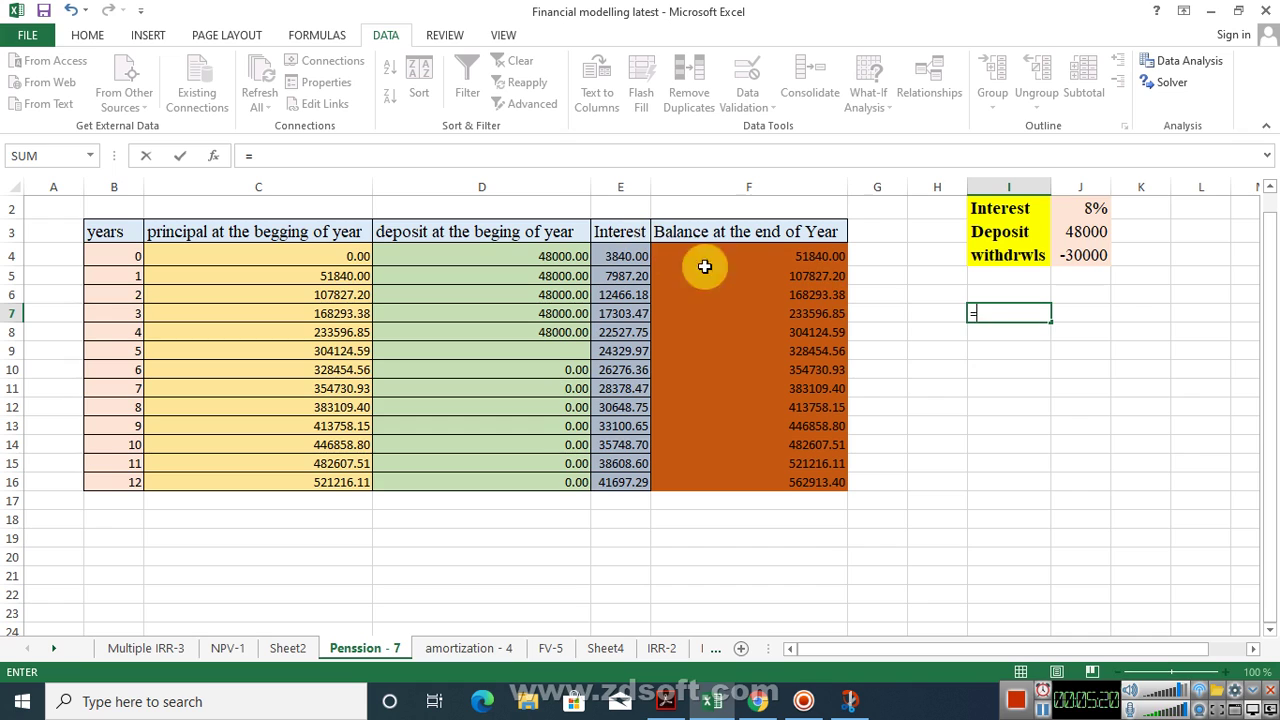
type("formu")
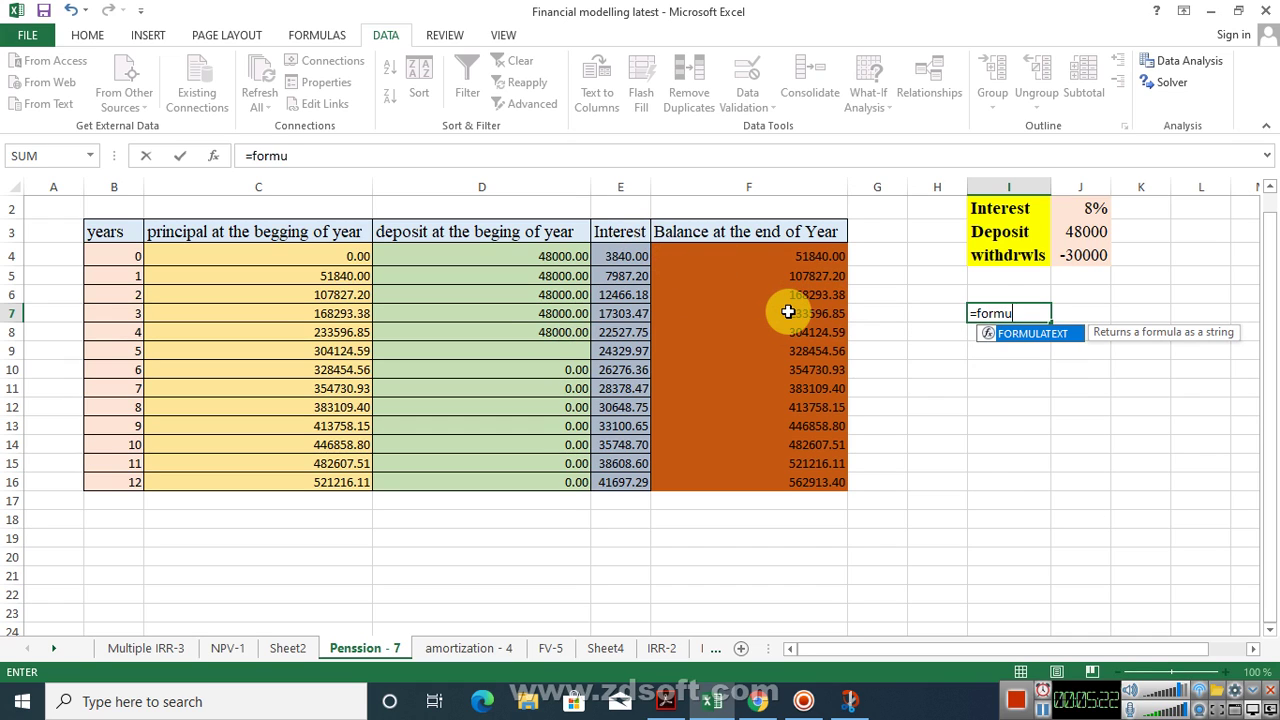
type("l")
Show E5's interest formula =(D5+C5)*J2 as text in I7 using FORMULATEXT.
double_click(1040, 334)
left_click(617, 279)
key("Return")
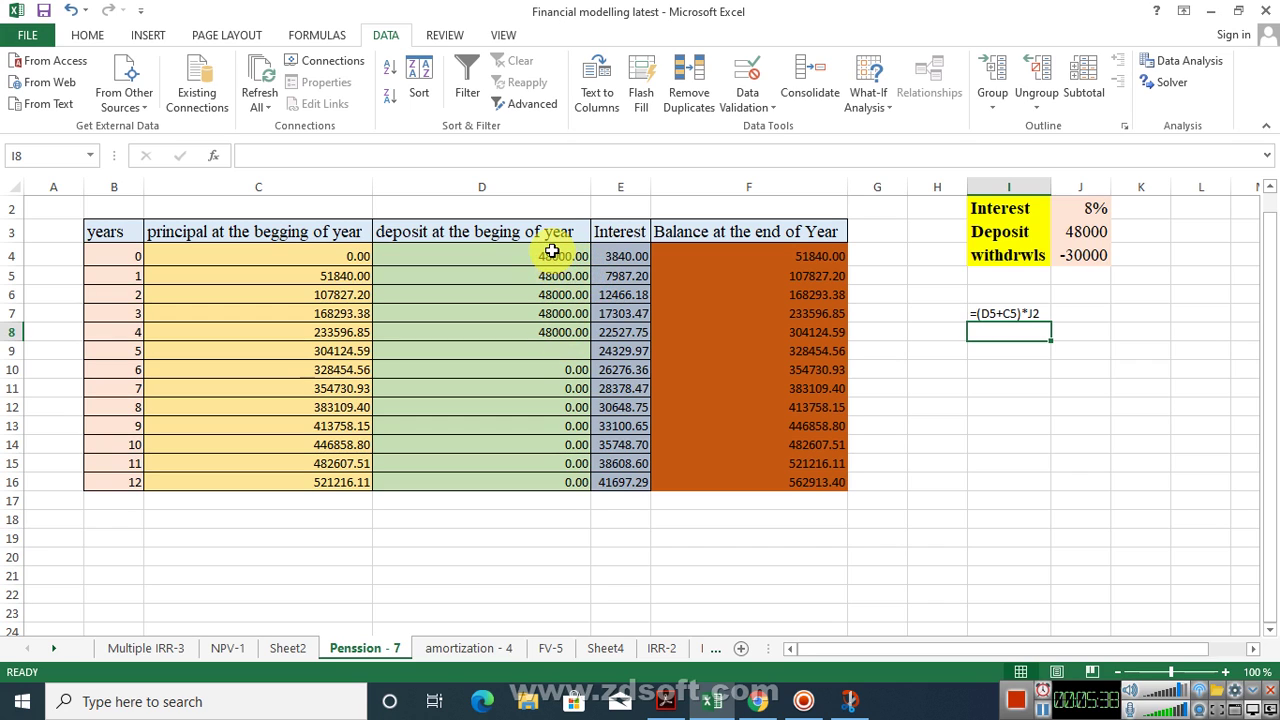
left_click(562, 354)
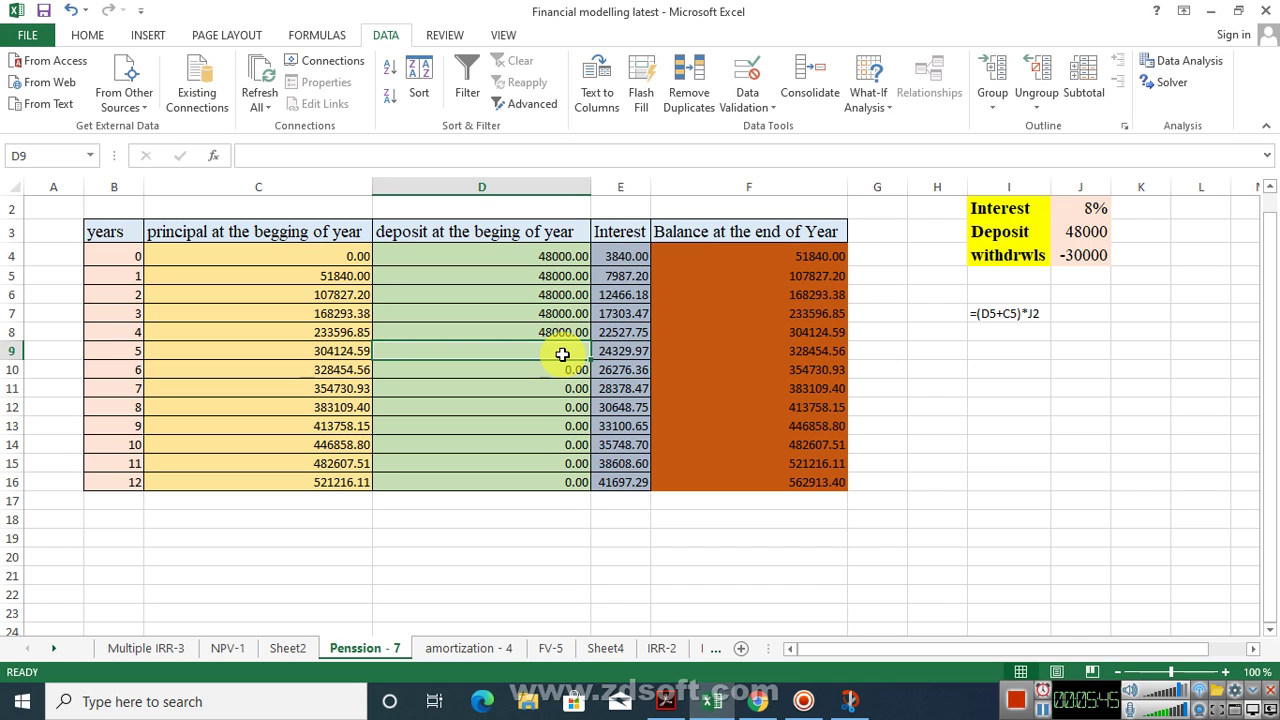
Make D9 reference the -30000 withdrawal in J4 so years 5–12 withdraw 30000.
type("=")
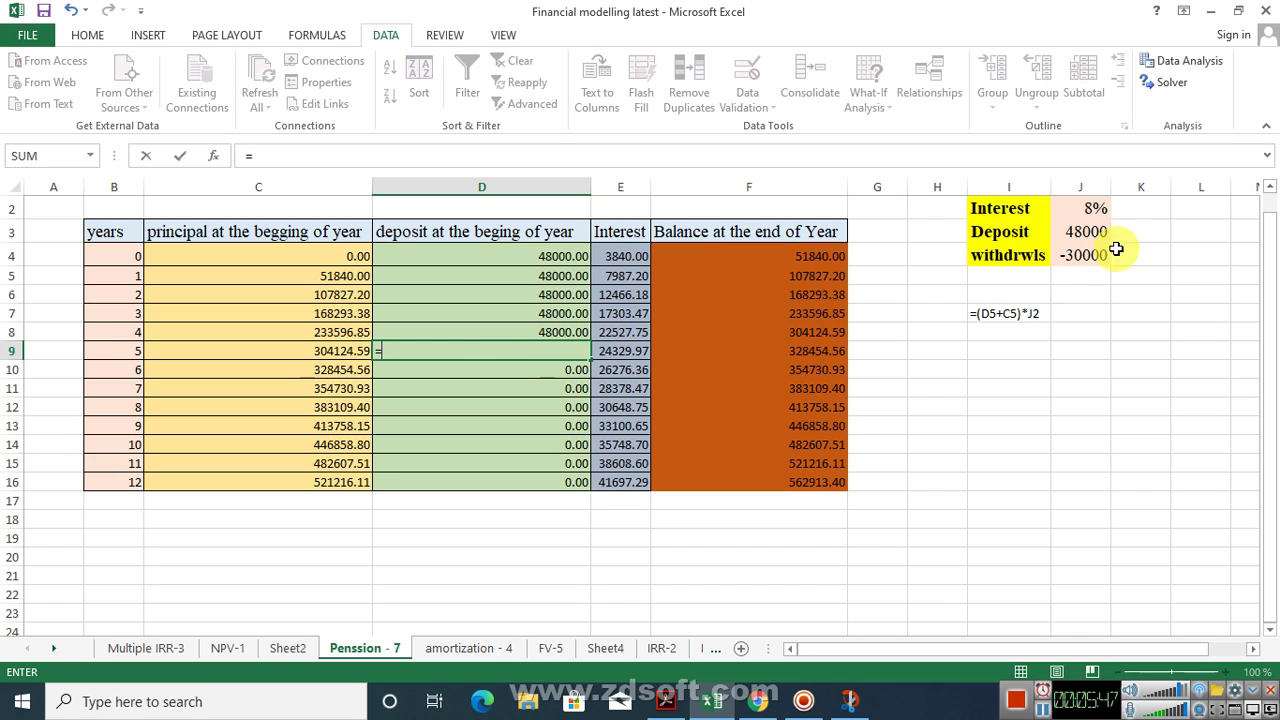
left_click(1071, 256)
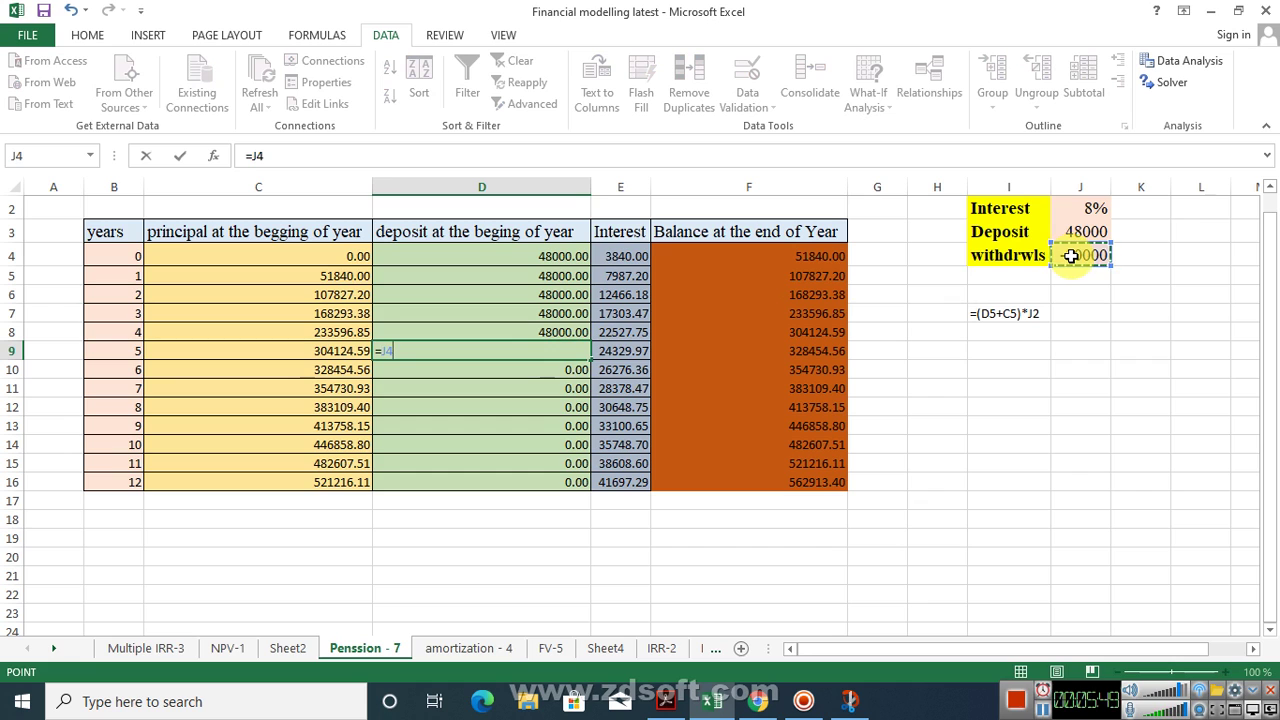
key("Return")
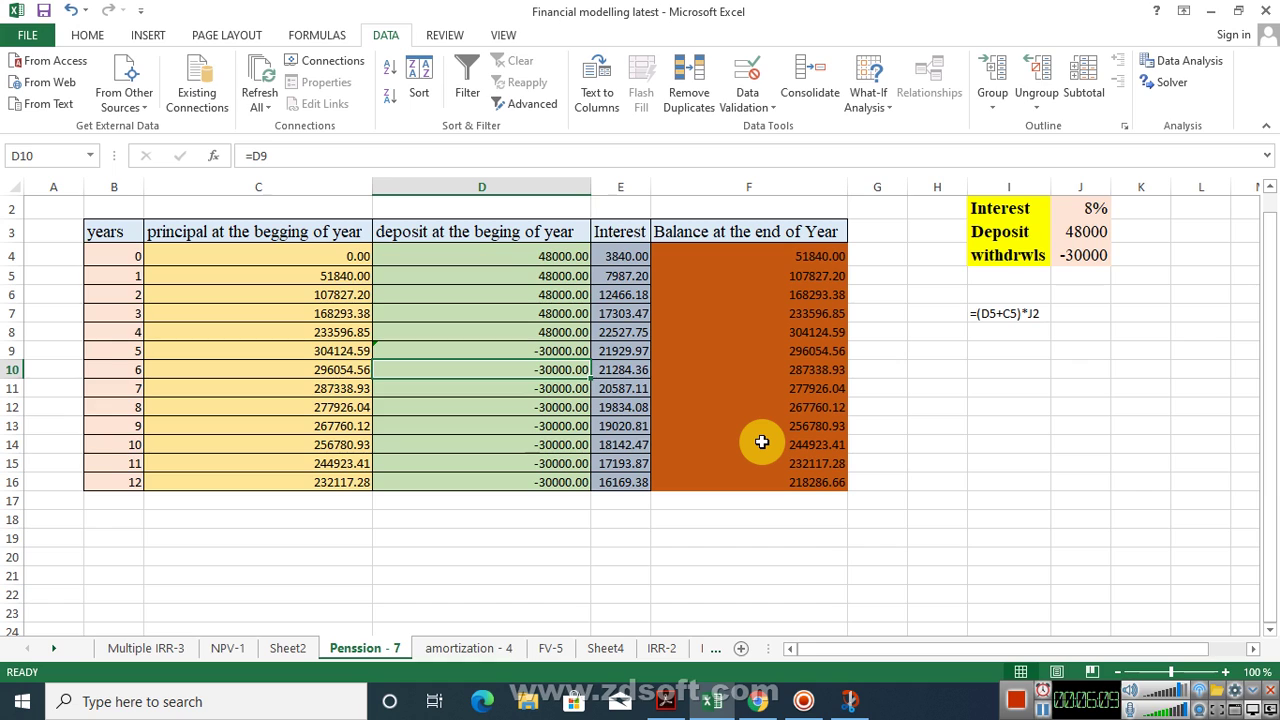
left_click(822, 482)
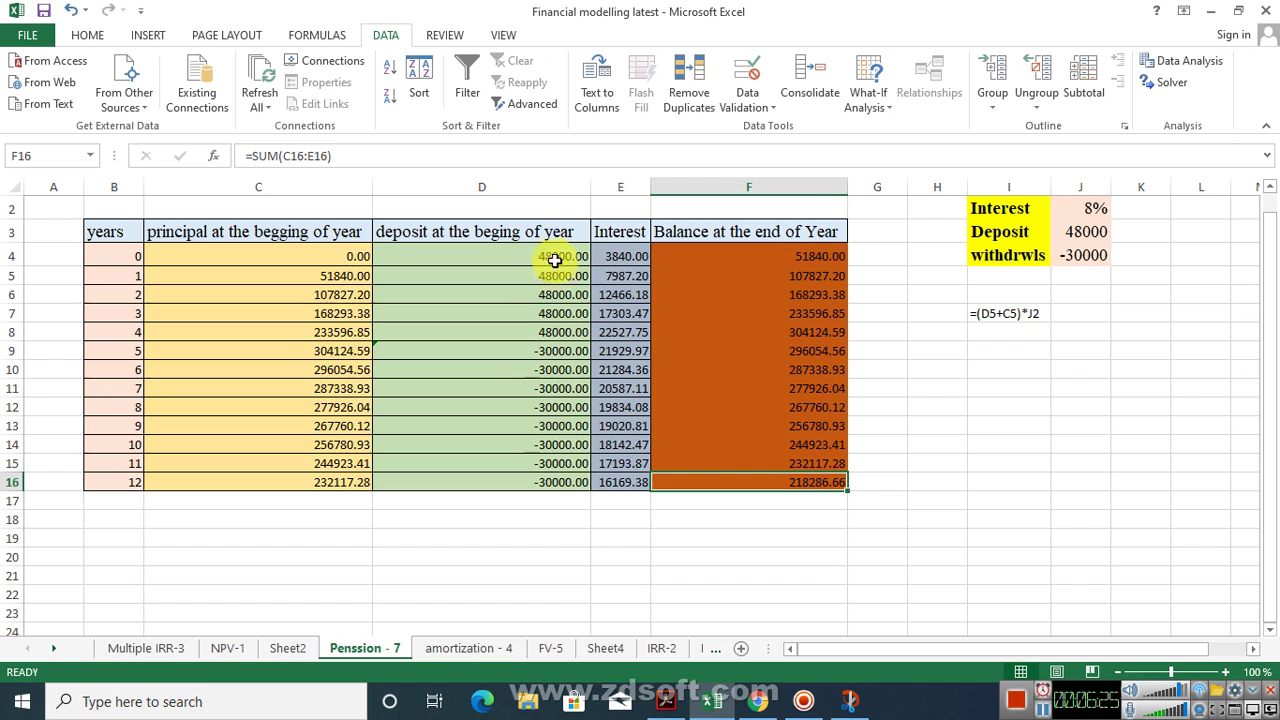
Run Solver to bring F16 to a value of 0 by changing deposit cell D4.
left_click(1181, 90)
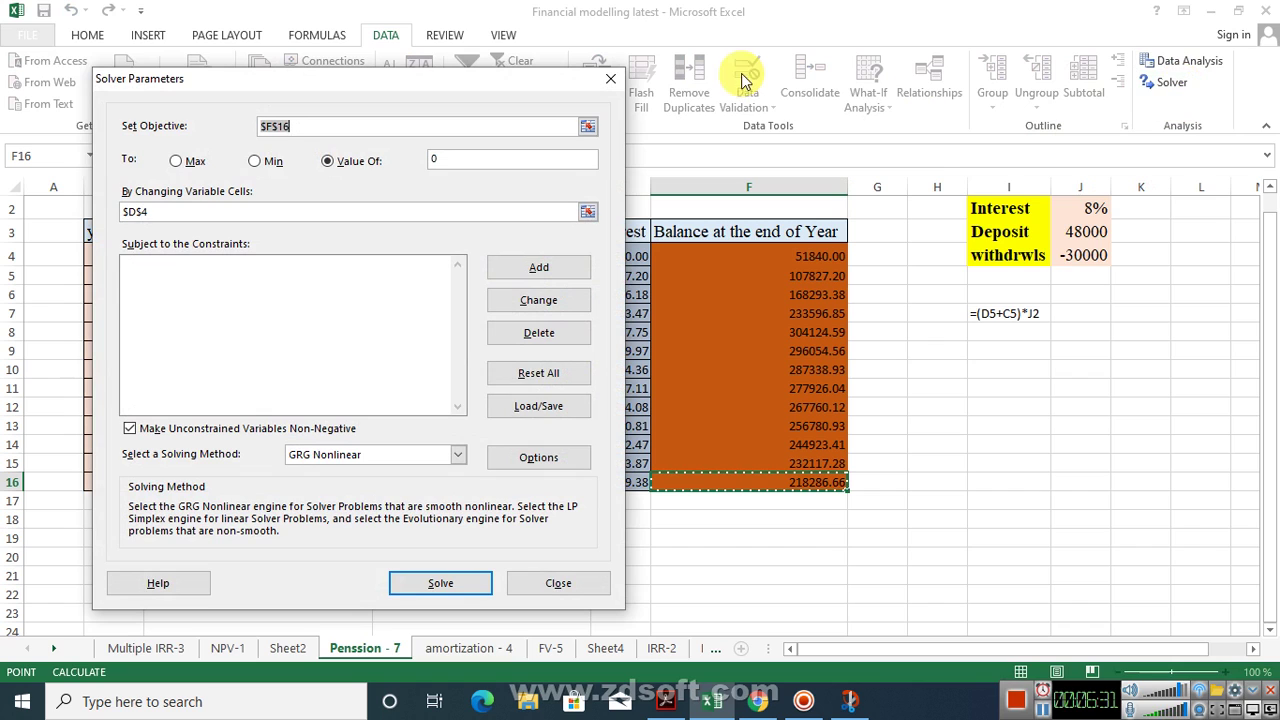
left_click_drag(505, 87, 451, 92)
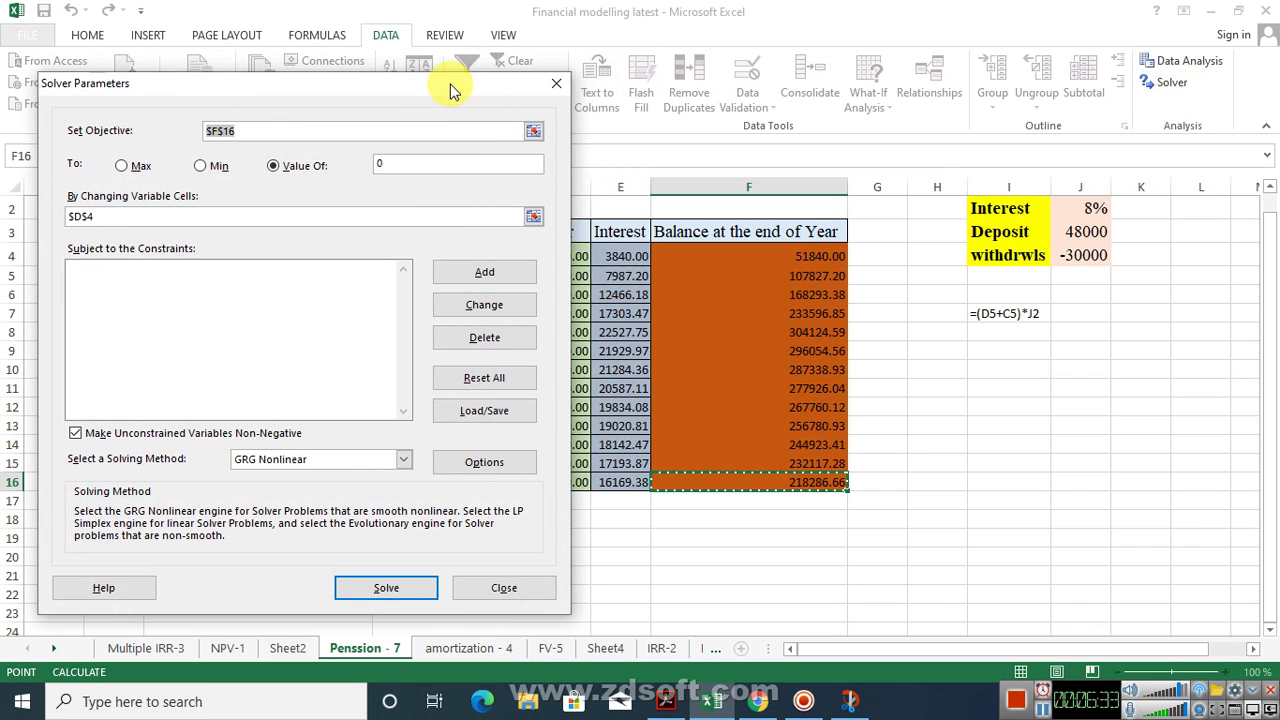
left_click(828, 485)
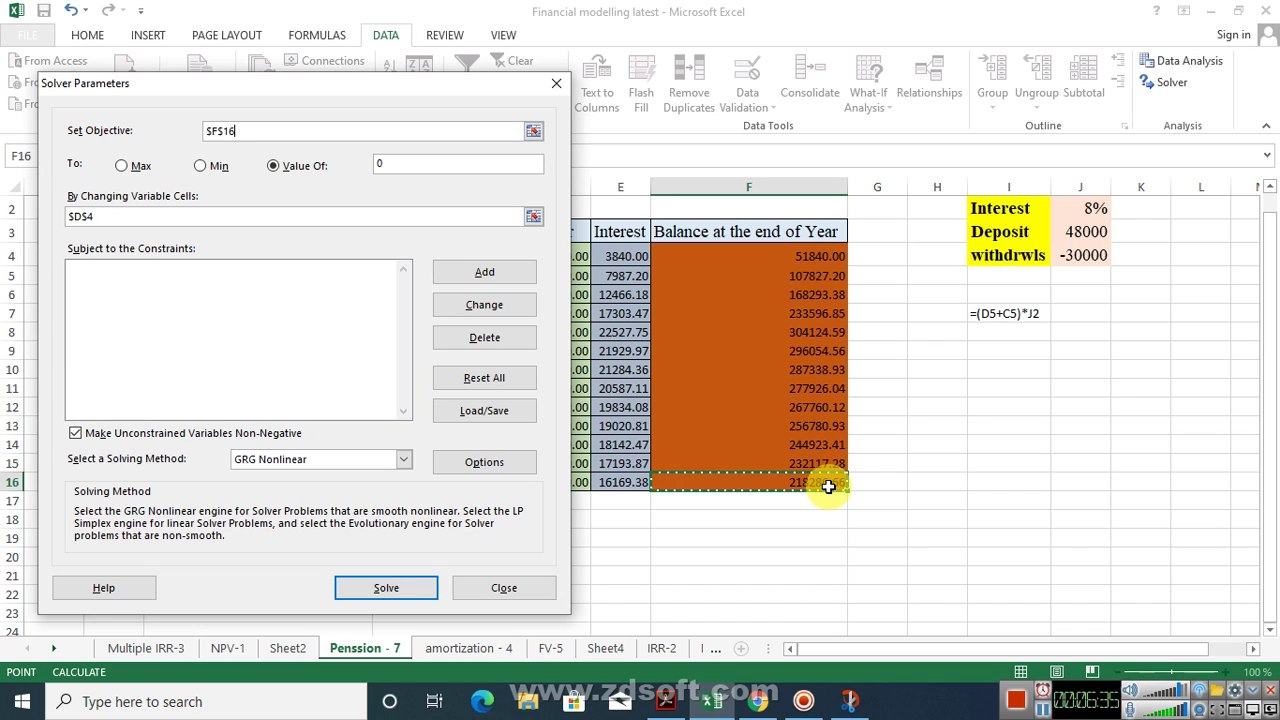
left_click(417, 168)
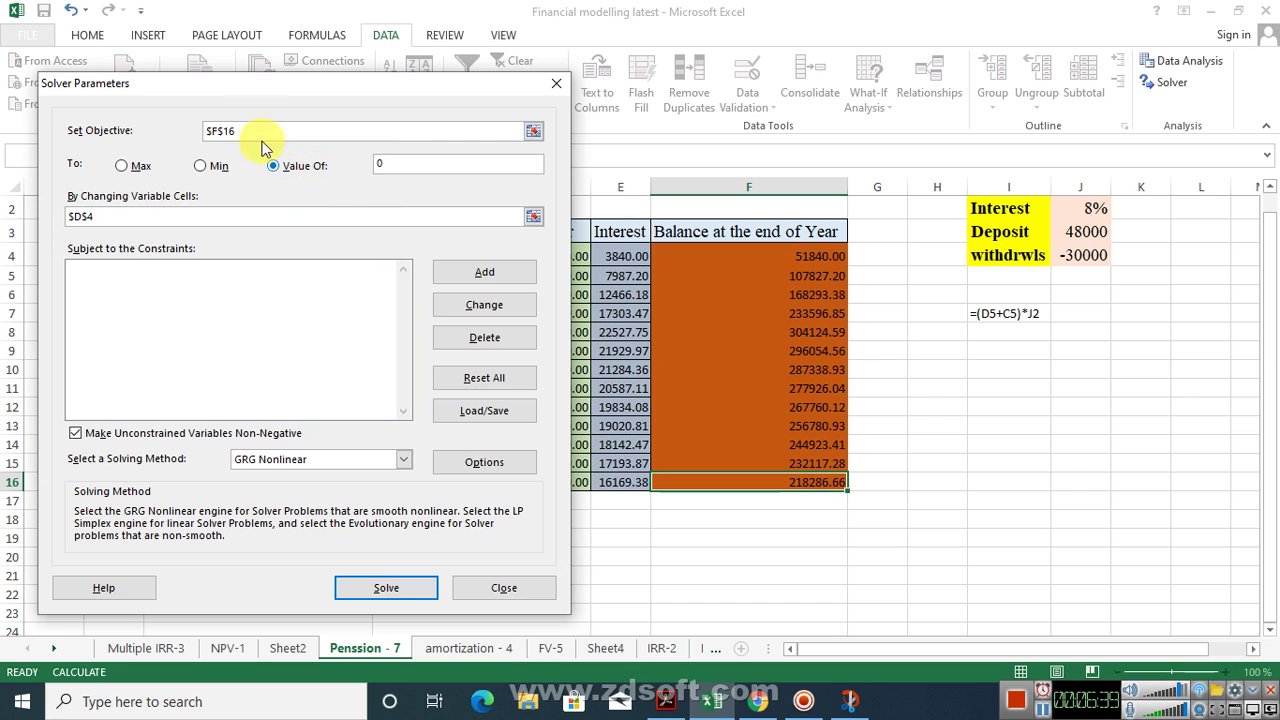
left_click_drag(958, 195, 960, 109)
left_click(822, 220)
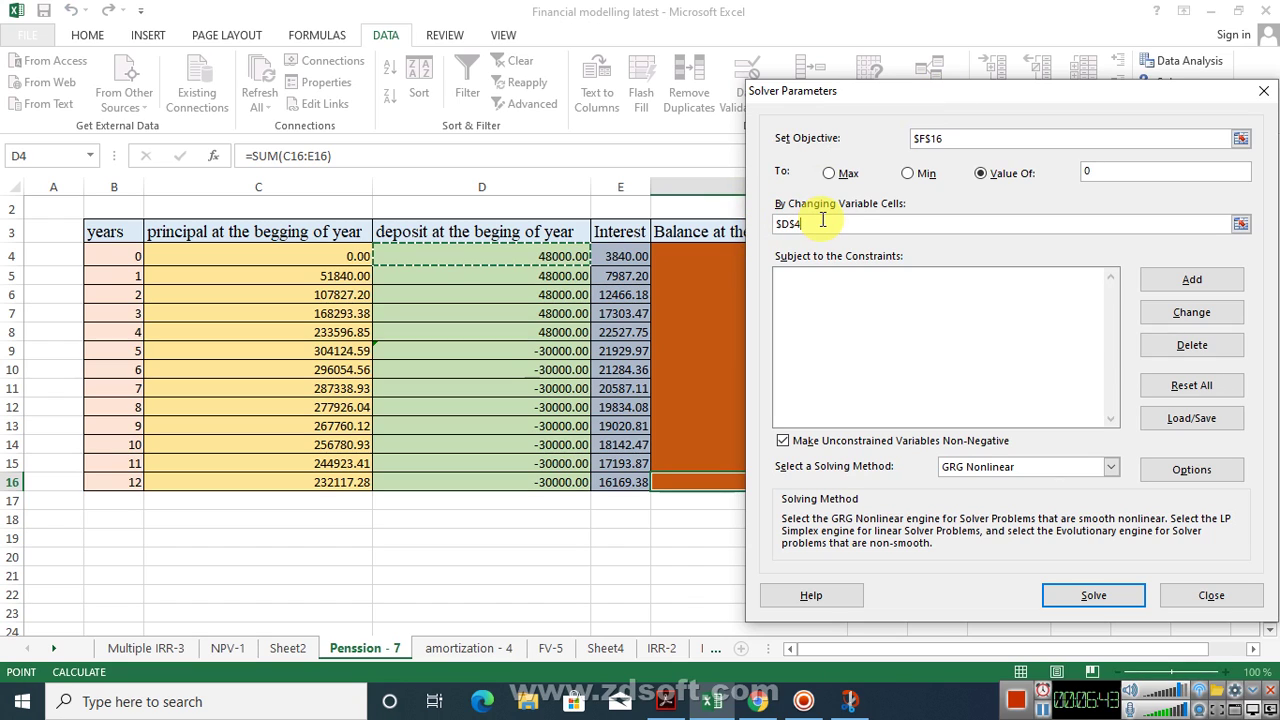
key("BackSpace")
key("BackSpace")
key("BackSpace")
key("BackSpace")
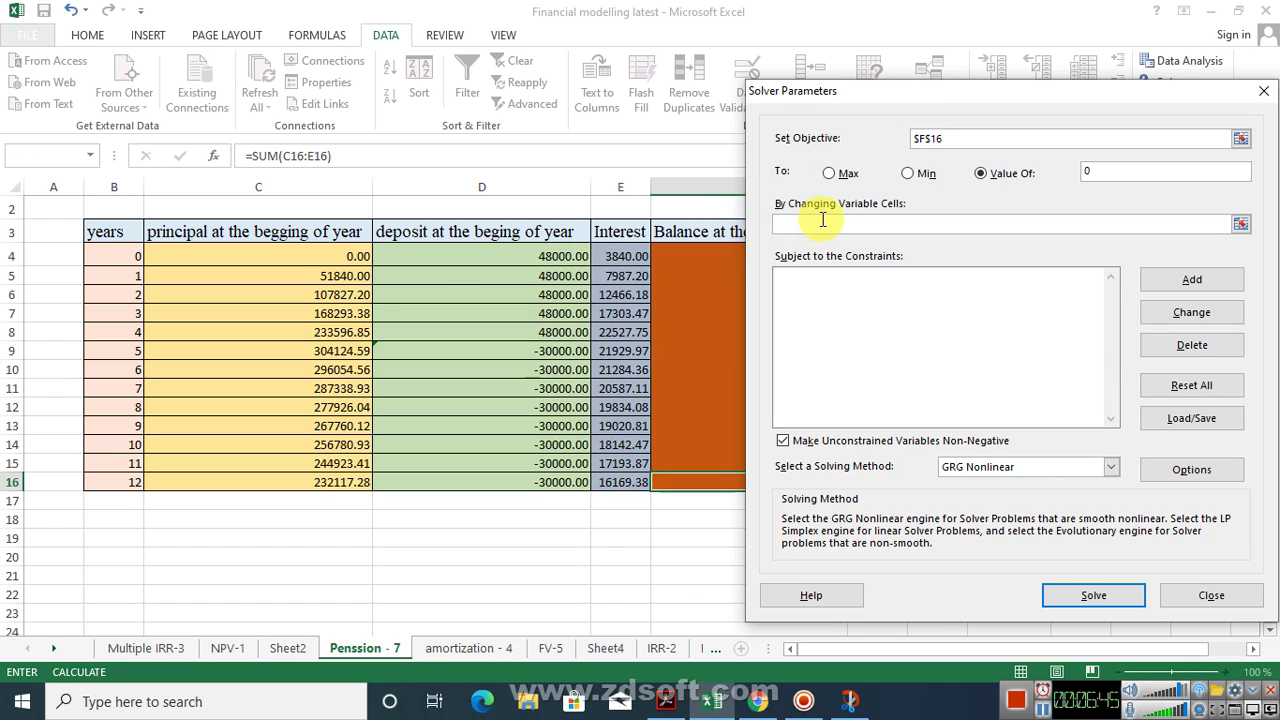
left_click(563, 256)
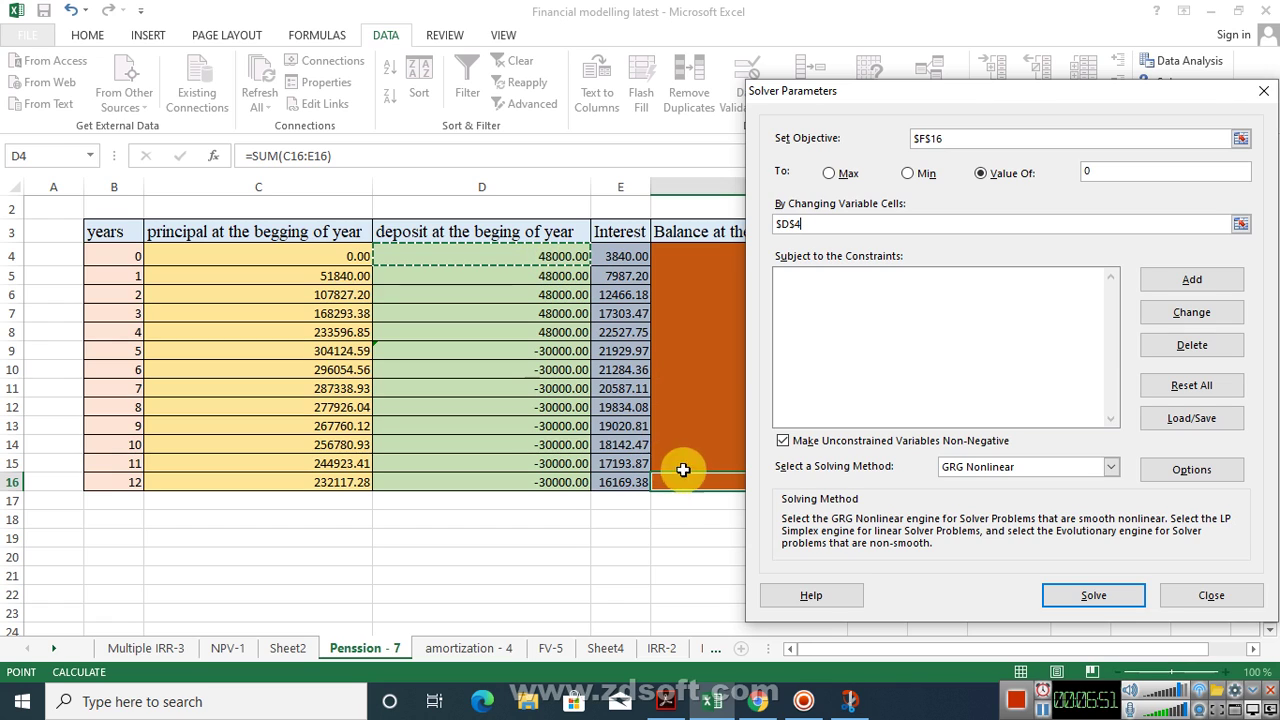
left_click(1093, 597)
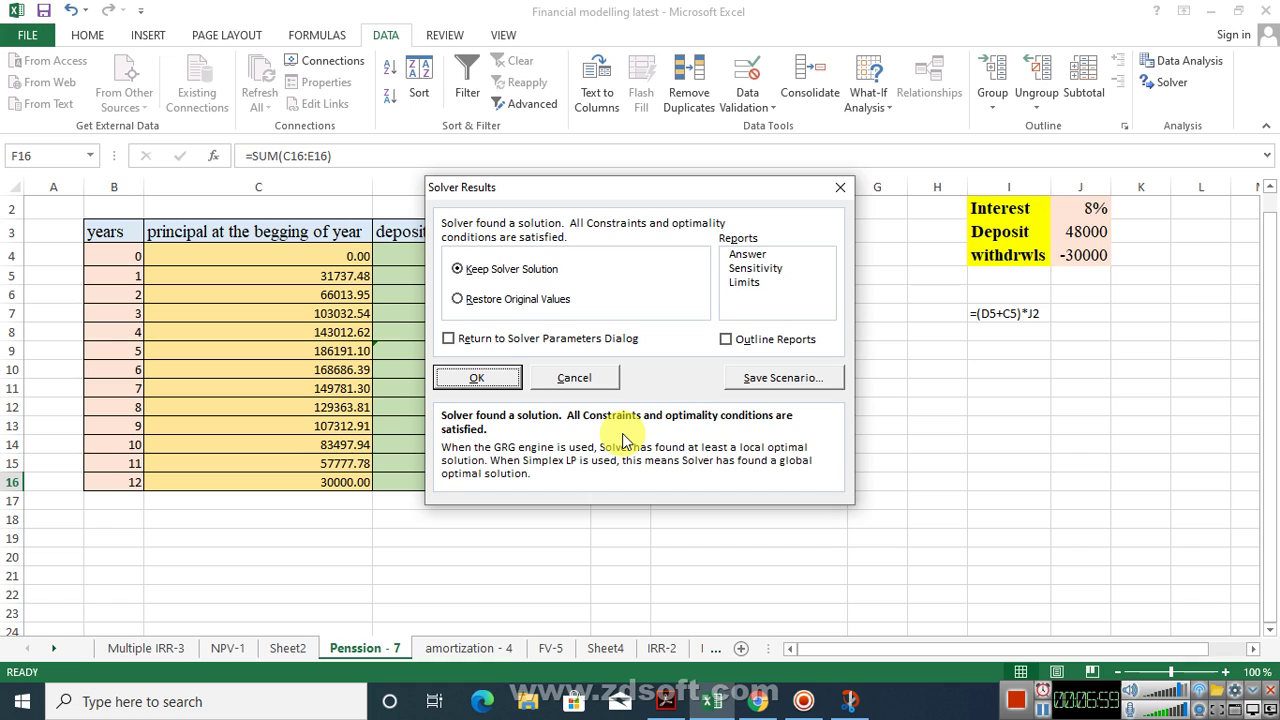
Keep the Solver solution: a 29386.55 yearly deposit and a 0.00 final balance.
left_click(480, 378)
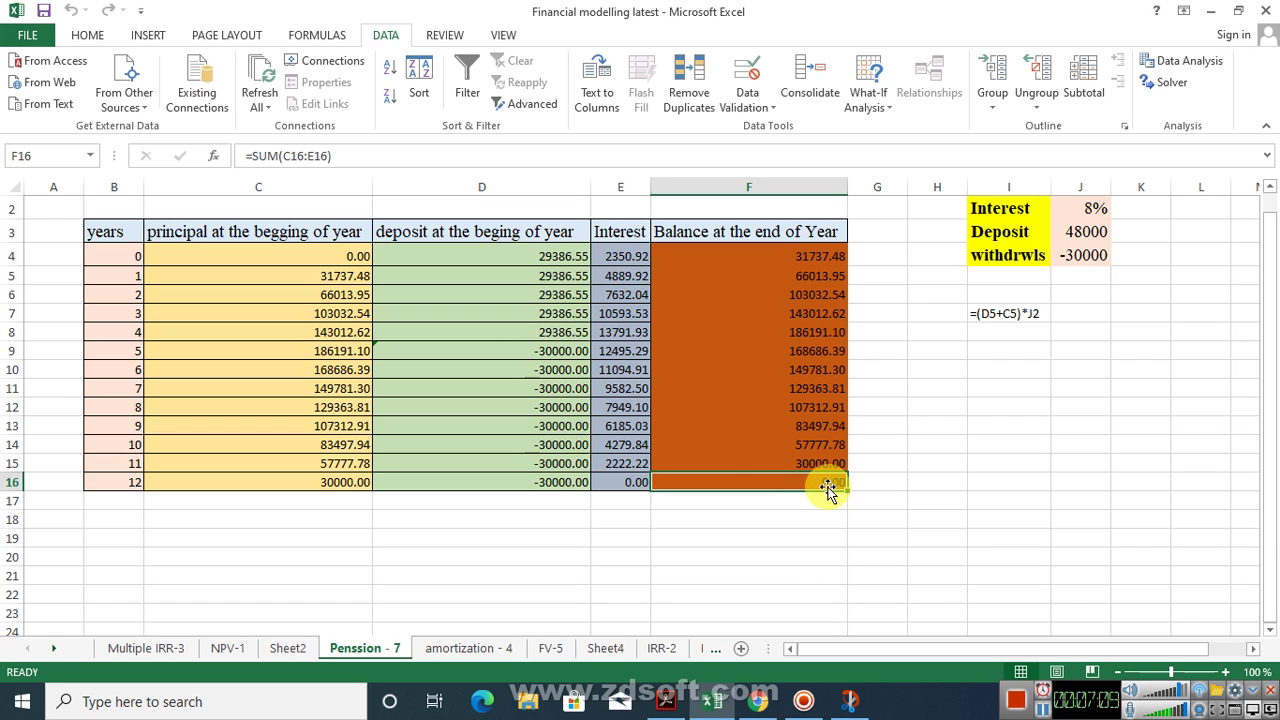
left_click(567, 256)
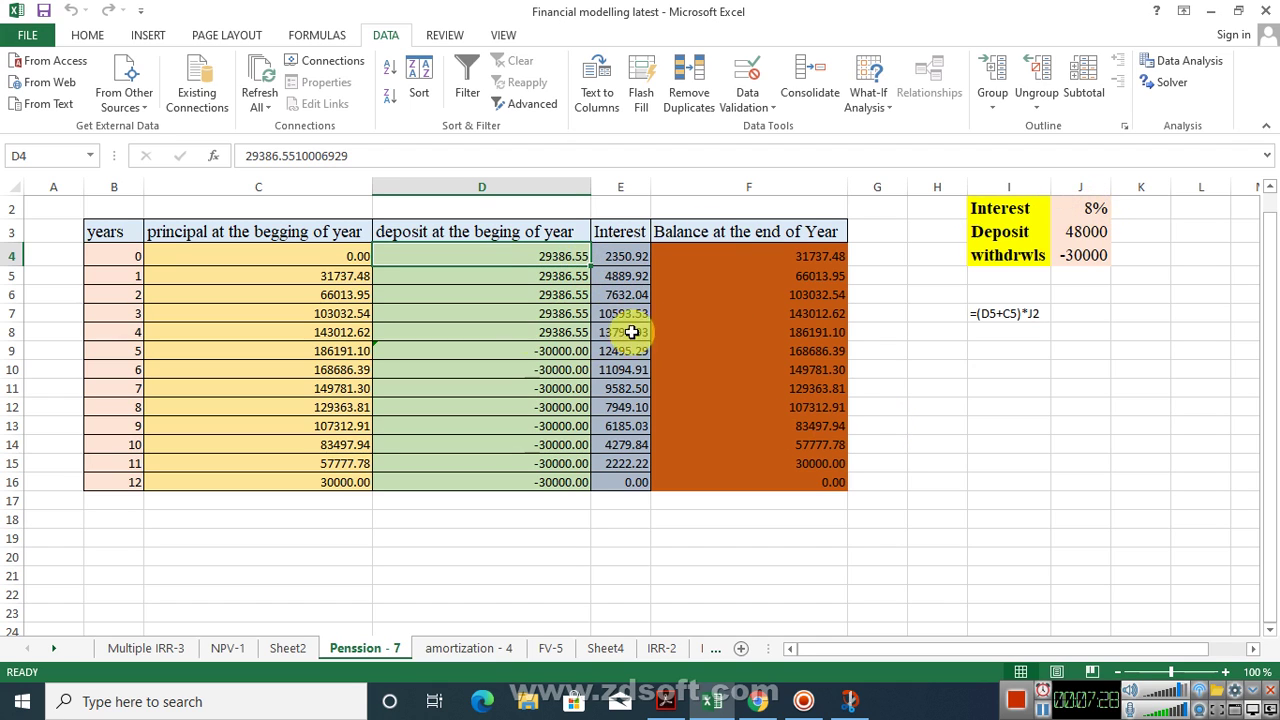
left_click(565, 349)
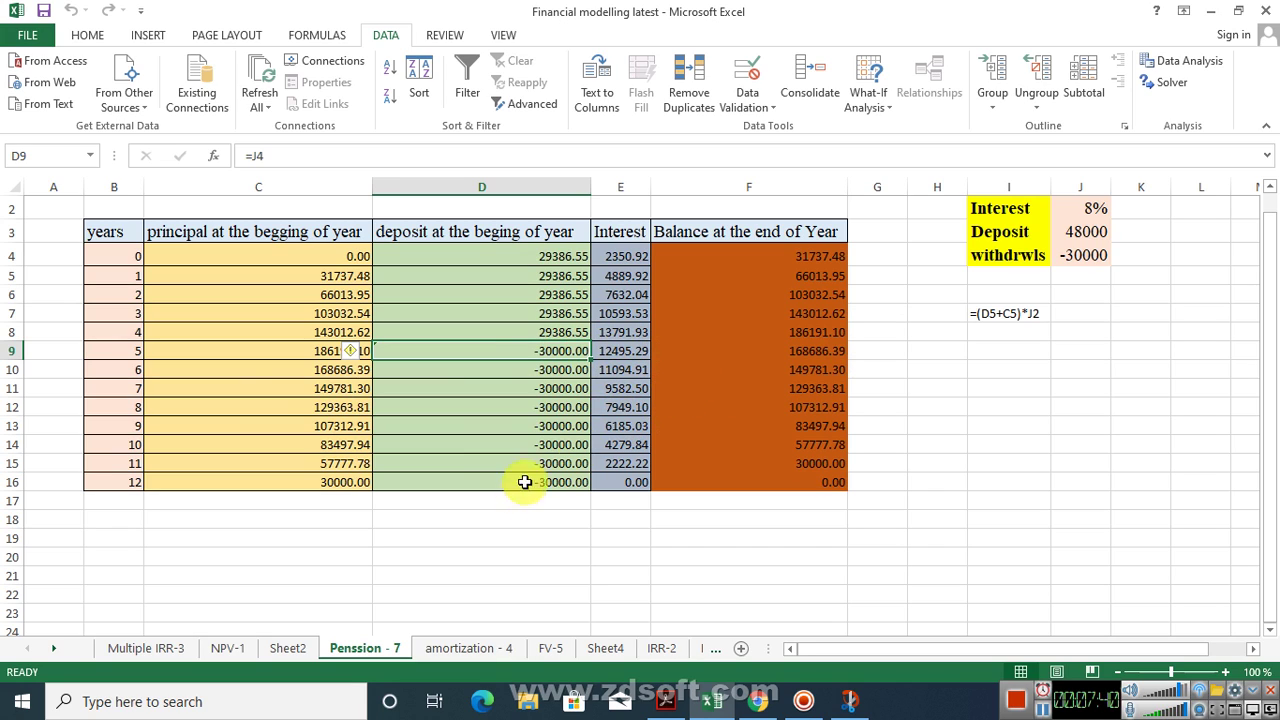
left_click(838, 482)
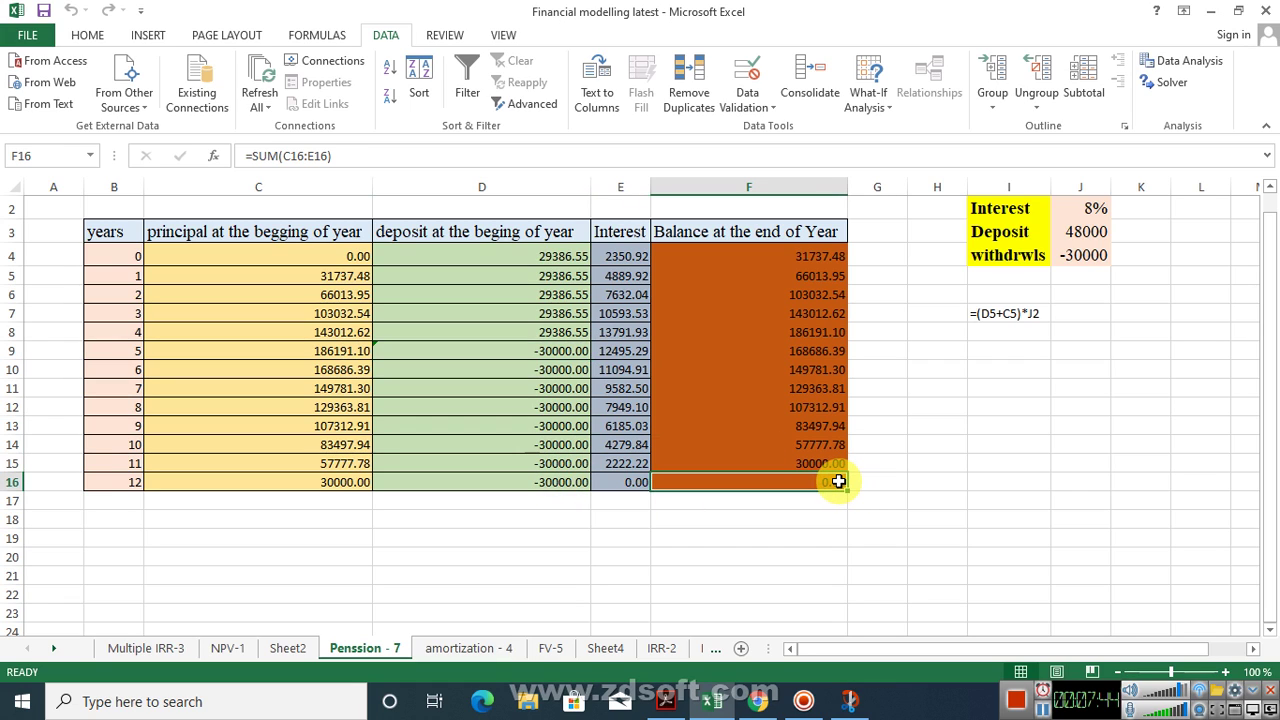
left_click(999, 424)
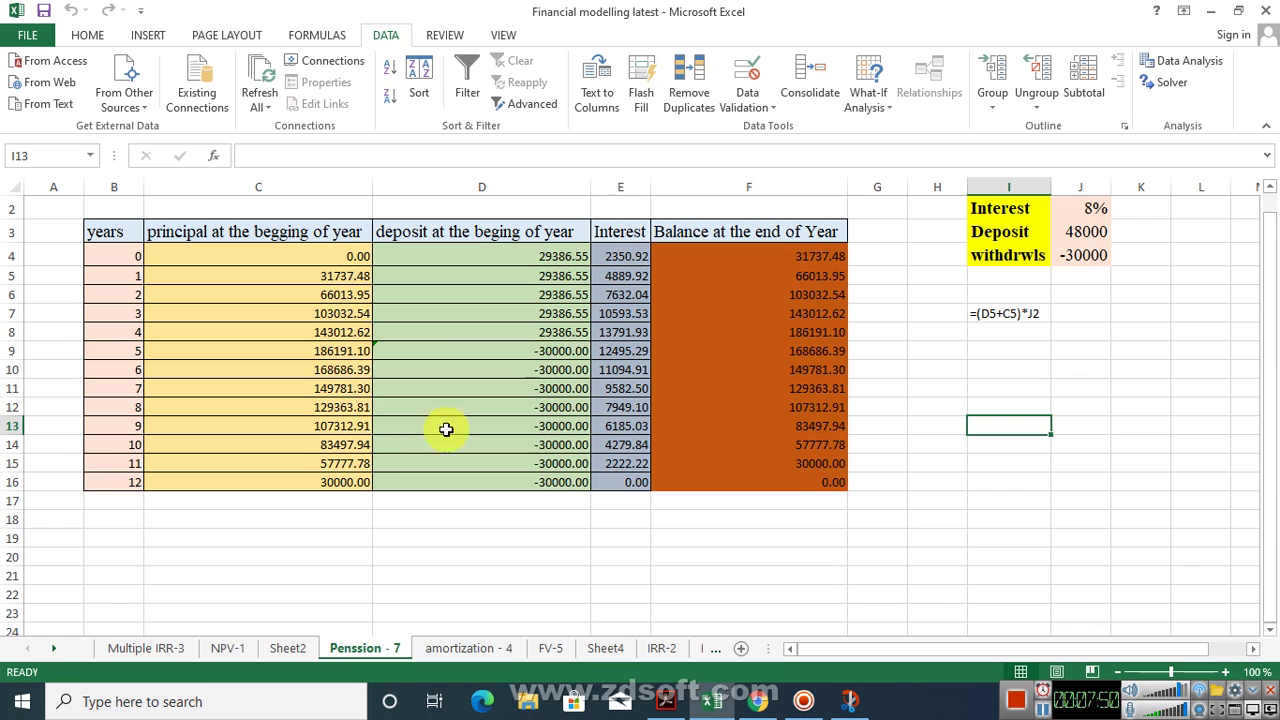
Show E11's interest formula =(C11+D11)*J2 as text in I11 using FORMULATEXT.
left_click(1013, 392)
type("=")
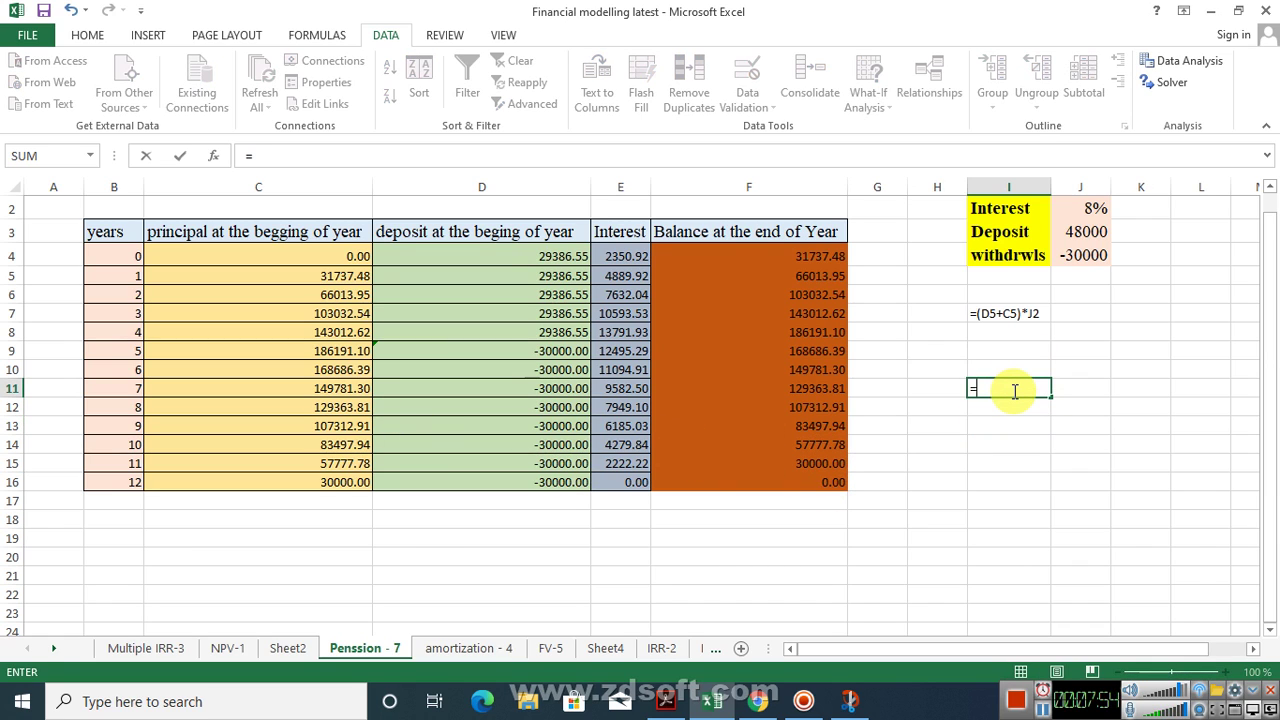
type("formula")
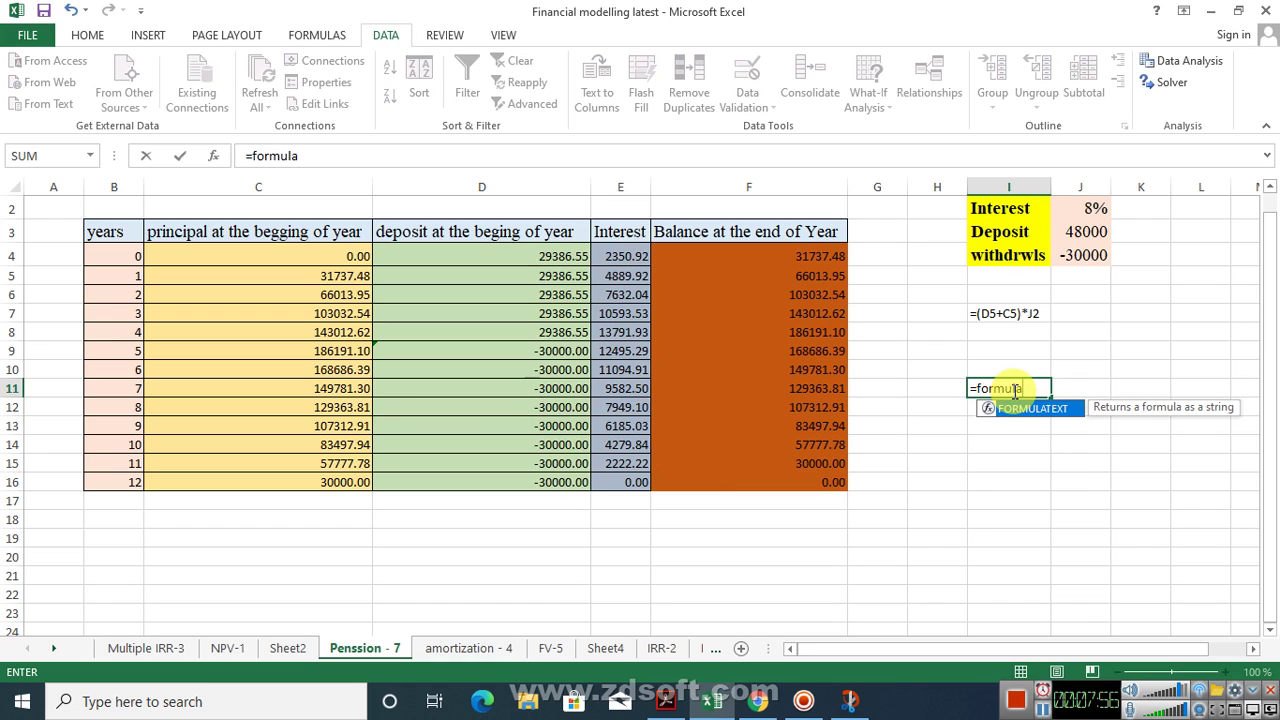
double_click(1025, 408)
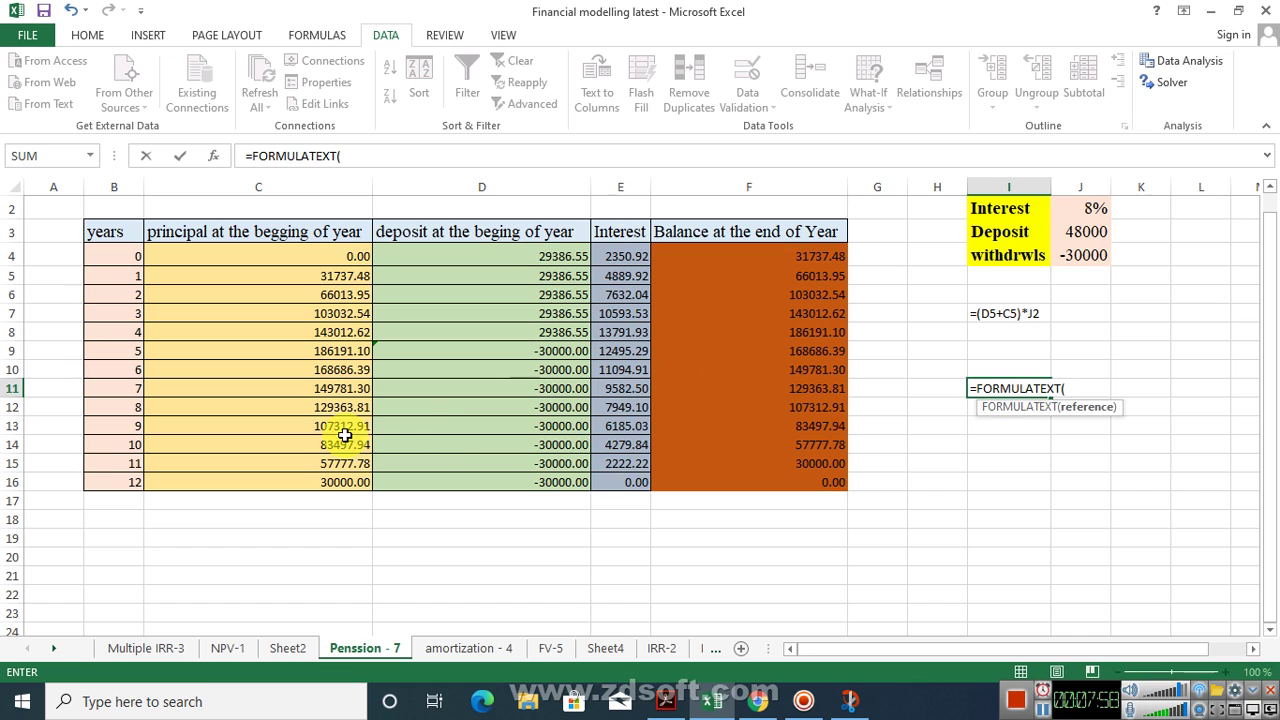
left_click(620, 388)
key("Return")
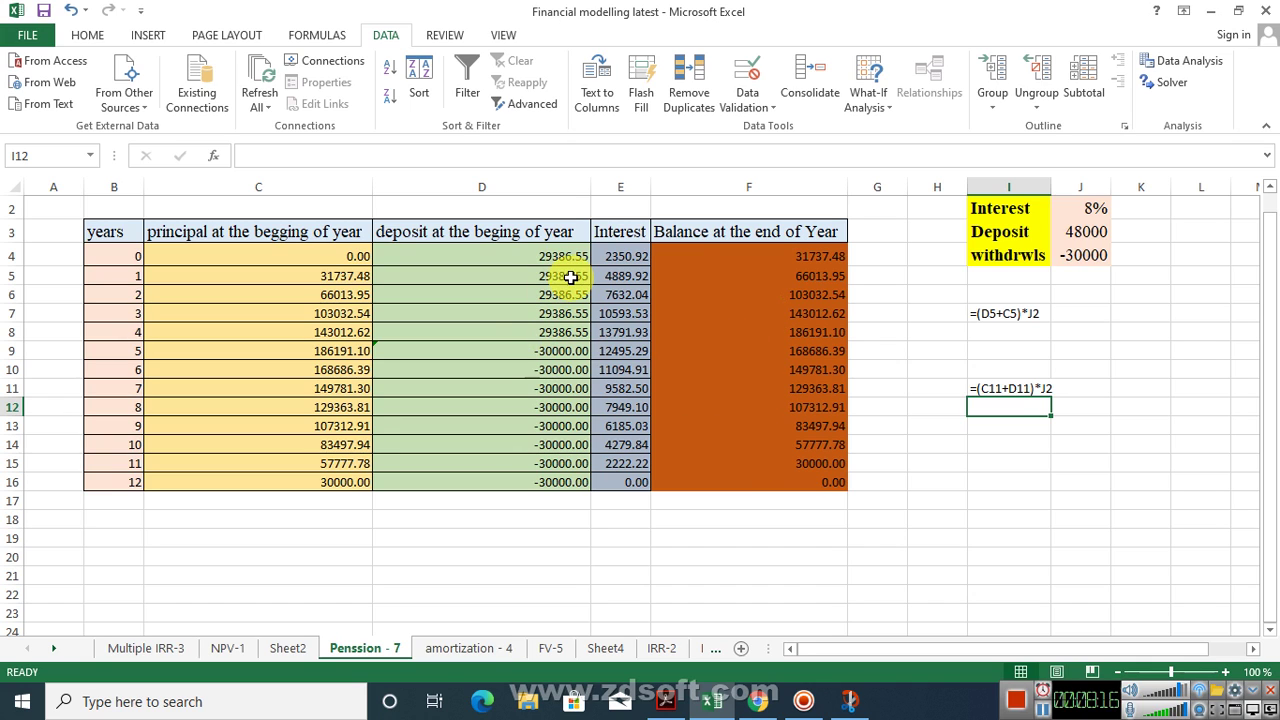
left_click_drag(569, 260, 566, 331)
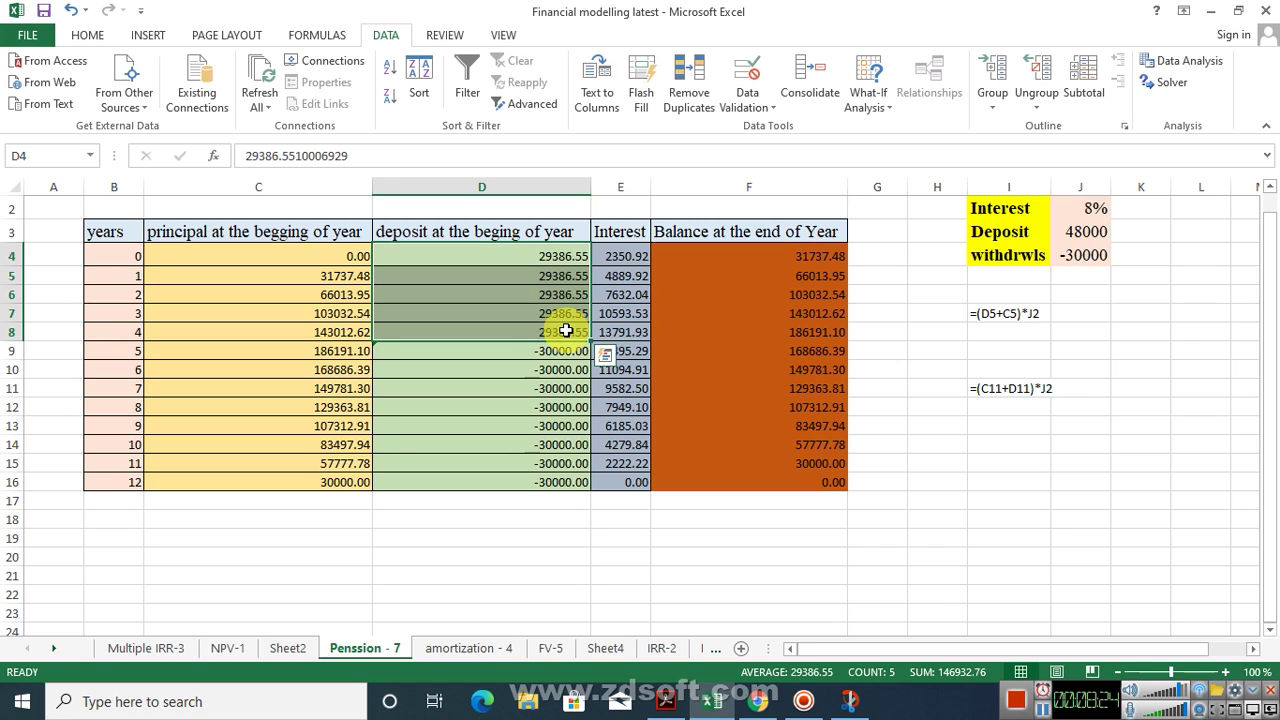
left_click(730, 372)
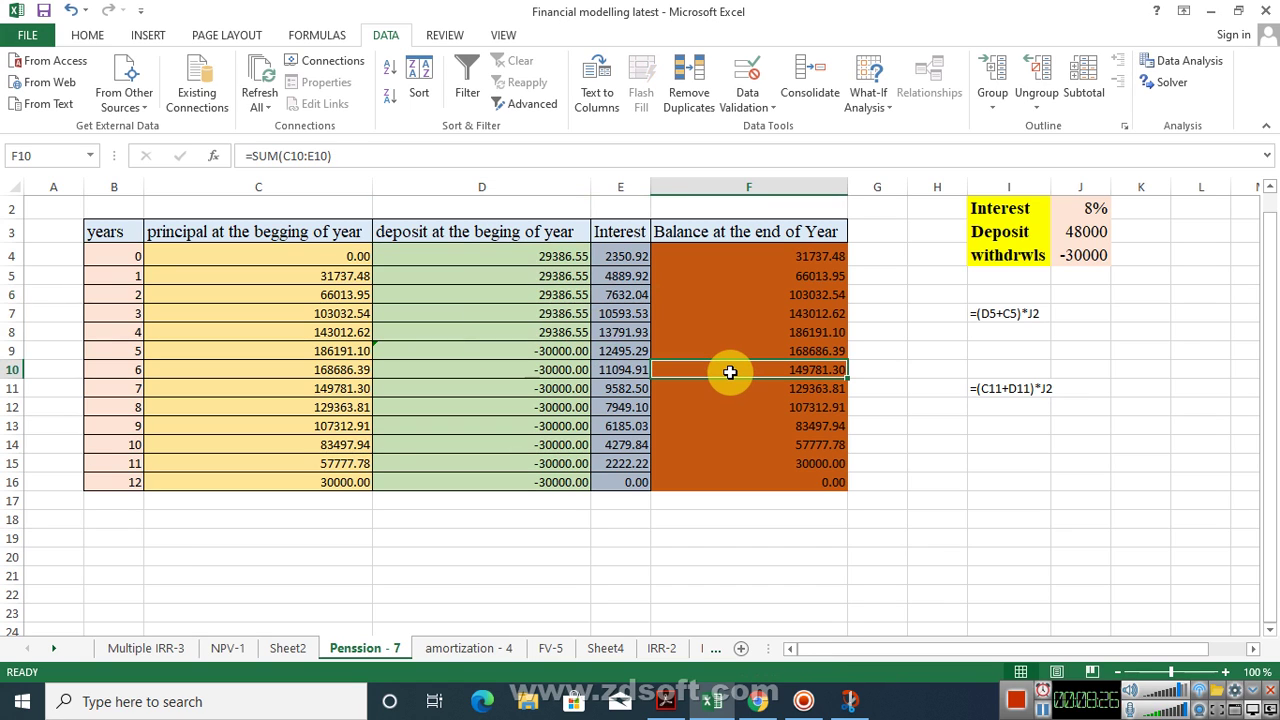